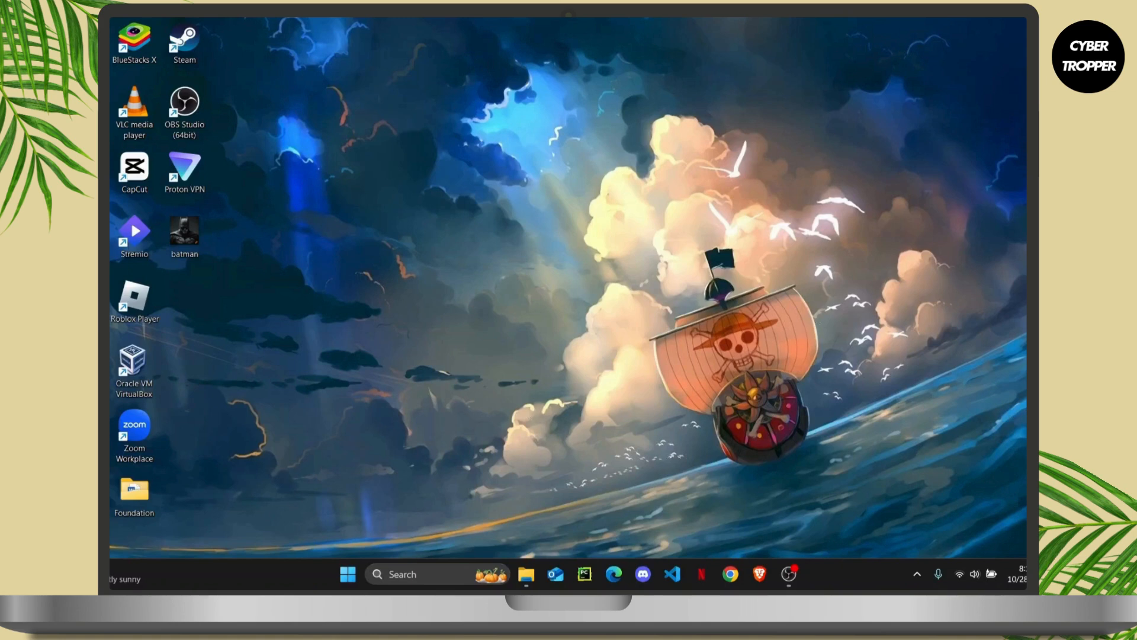
Open Task Manager in a maximized window and show the list of startup apps.
{"action": "right_click", "coordinate": [268, 575]}
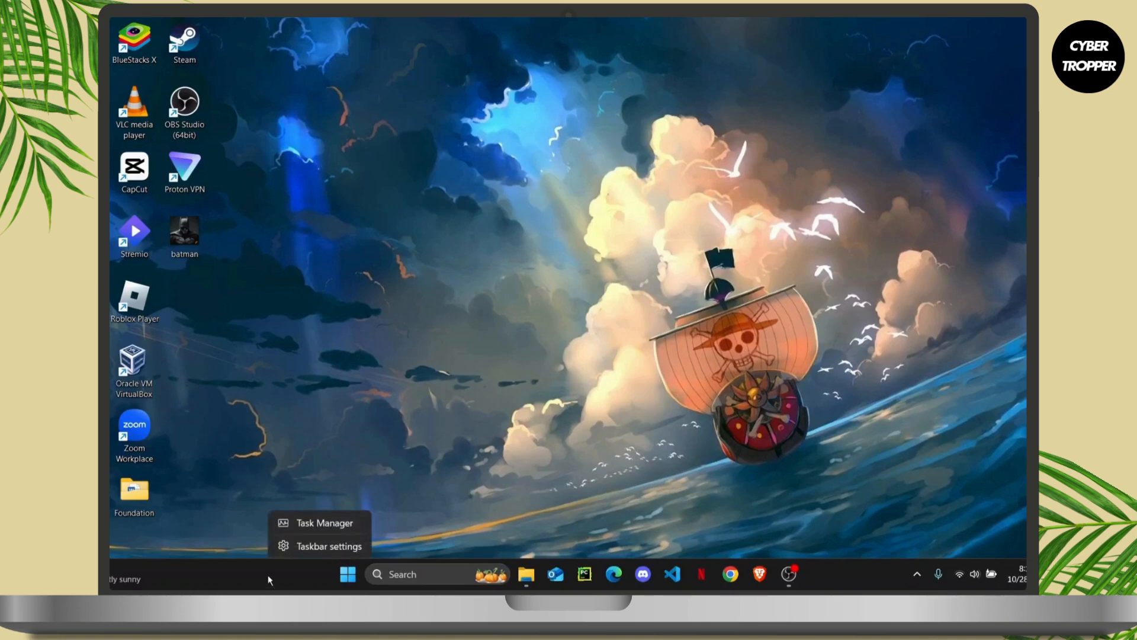
{"action": "left_click", "coordinate": [342, 524]}
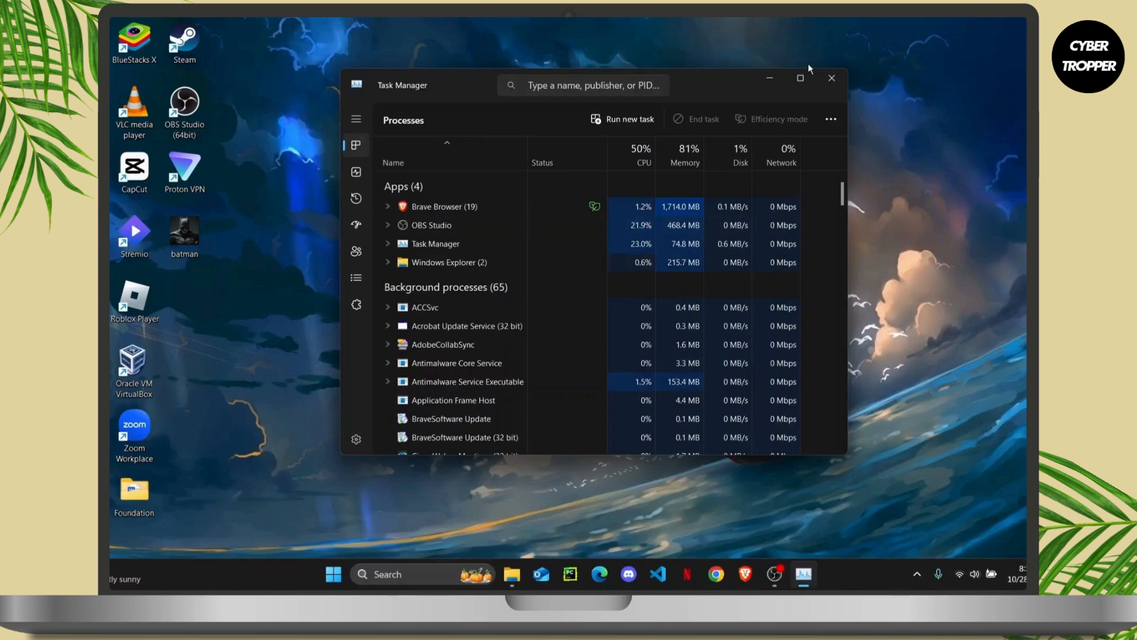
{"action": "left_click", "coordinate": [798, 79]}
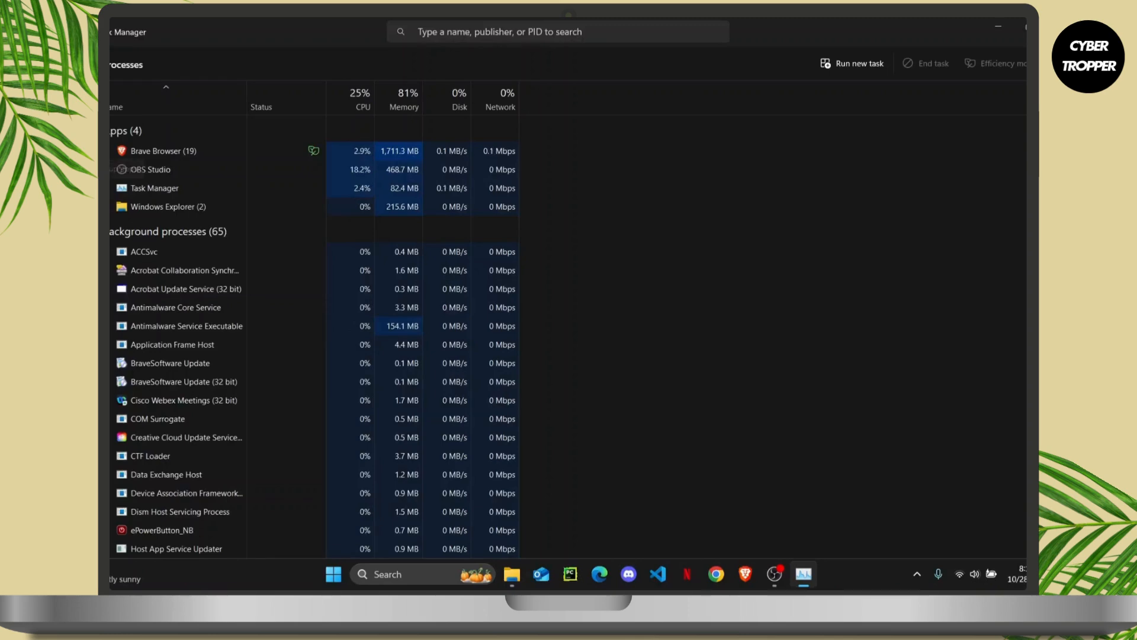
{"action": "left_click", "coordinate": [75, 169]}
Disable the ProtonDrive and ProtonVPN.Launcher startup apps, and close Task Manager.
{"action": "scroll", "coordinate": [310, 226], "scroll_direction": "down", "scroll_amount": 2}
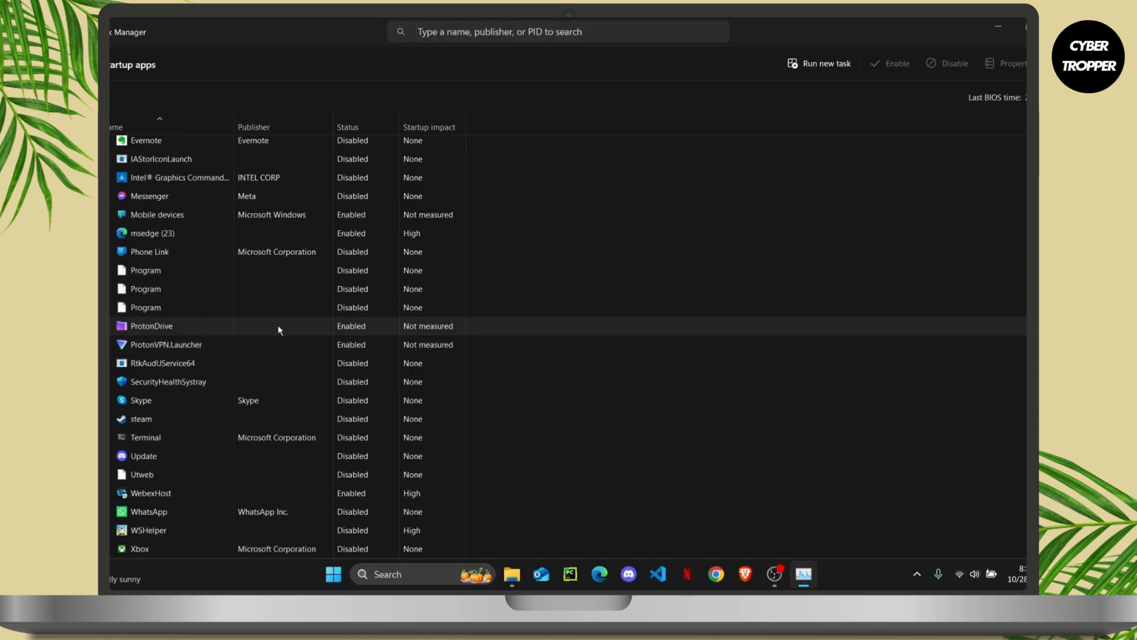
{"action": "right_click", "coordinate": [353, 331]}
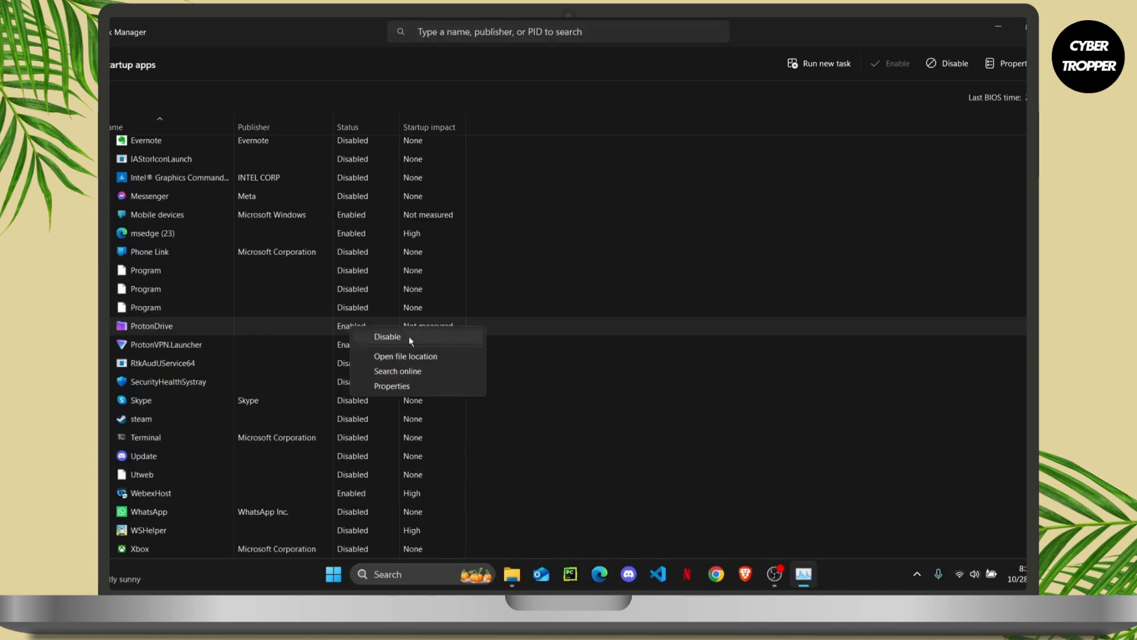
{"action": "left_click", "coordinate": [409, 335]}
{"action": "right_click", "coordinate": [341, 351]}
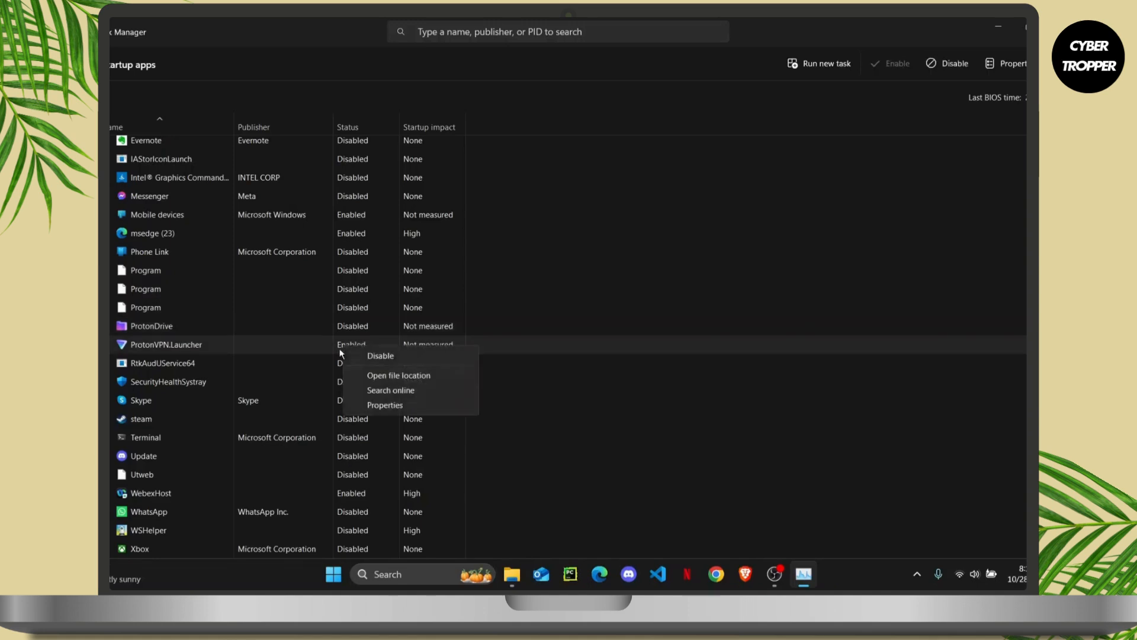
{"action": "left_click", "coordinate": [380, 356]}
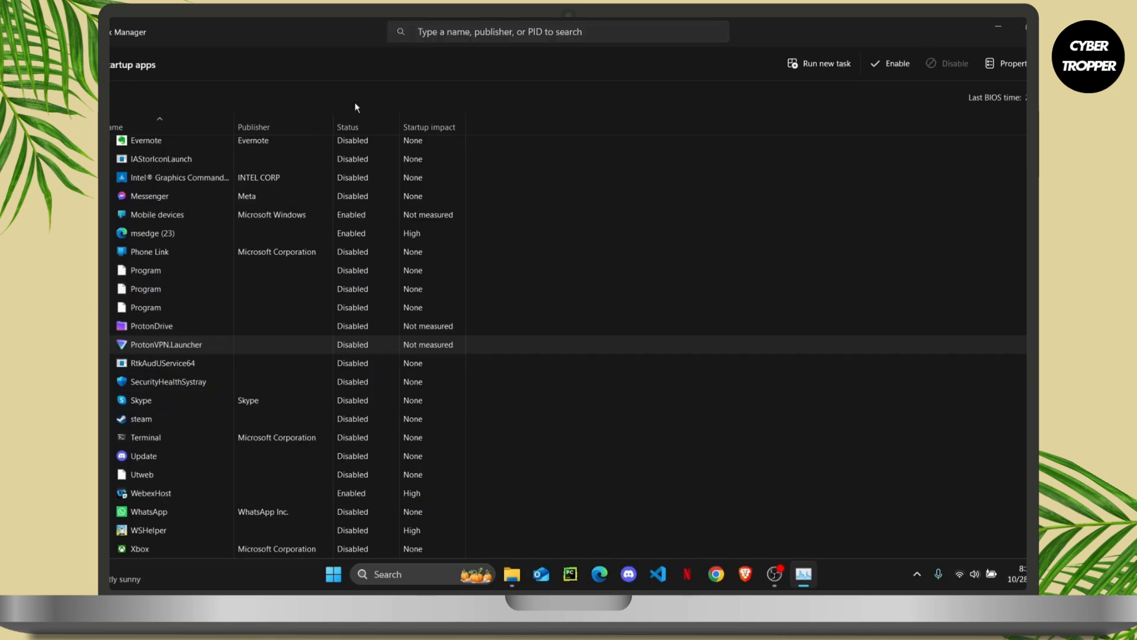
{"action": "scroll", "coordinate": [325, 360], "scroll_direction": "up", "scroll_amount": 3}
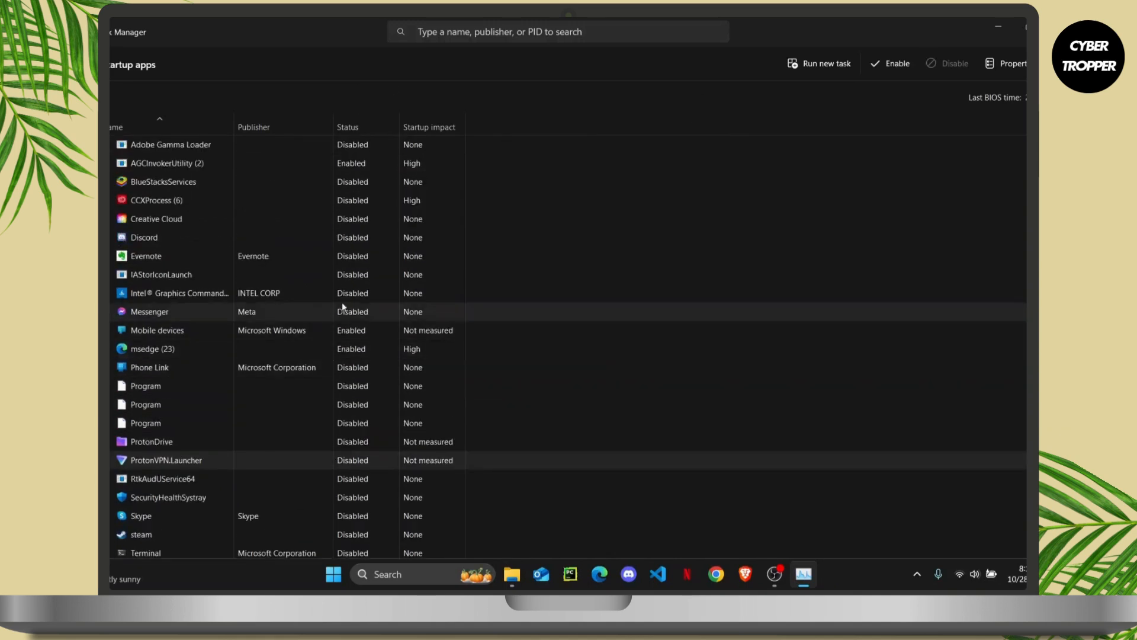
{"action": "scroll", "coordinate": [342, 306], "scroll_direction": "down", "scroll_amount": 3}
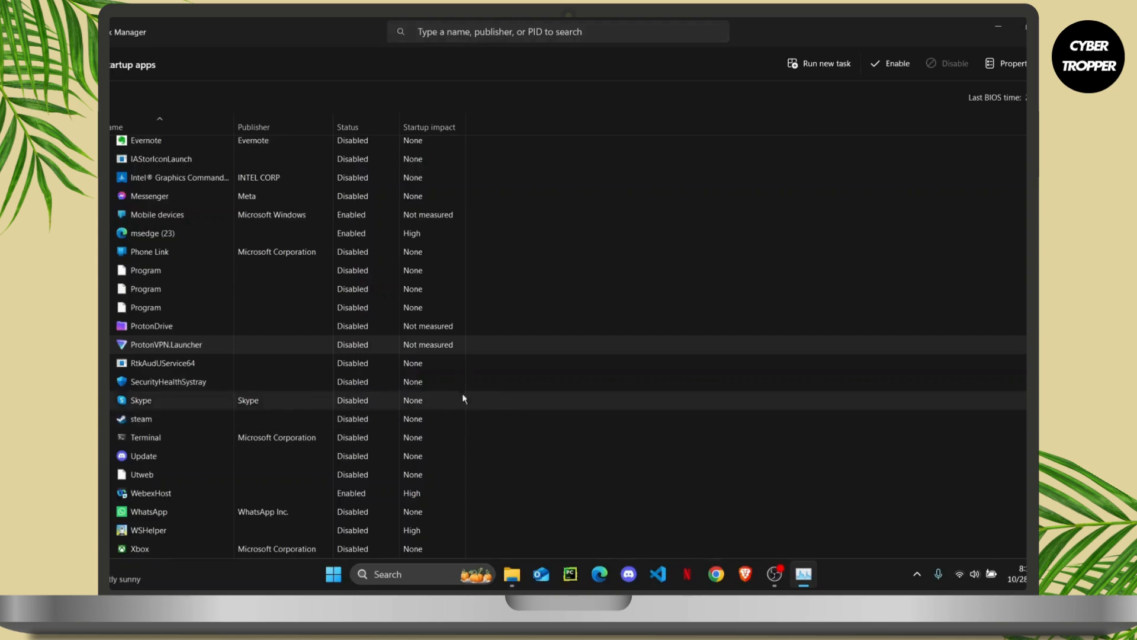
{"action": "scroll", "coordinate": [261, 414], "scroll_direction": "up", "scroll_amount": 3}
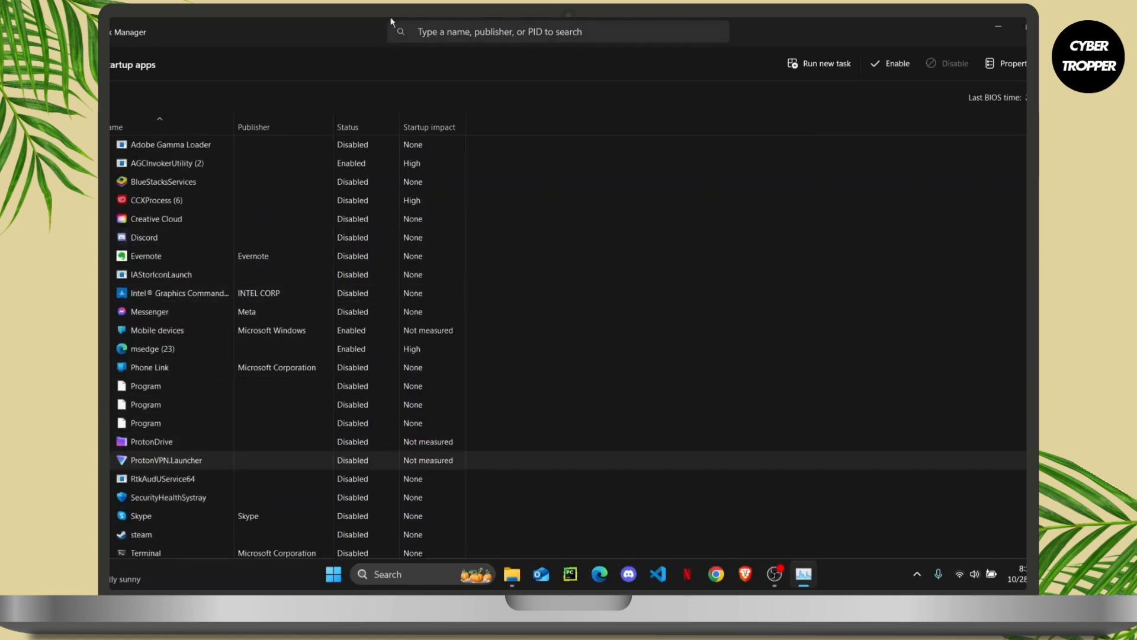
{"action": "left_click", "coordinate": [1059, 27]}
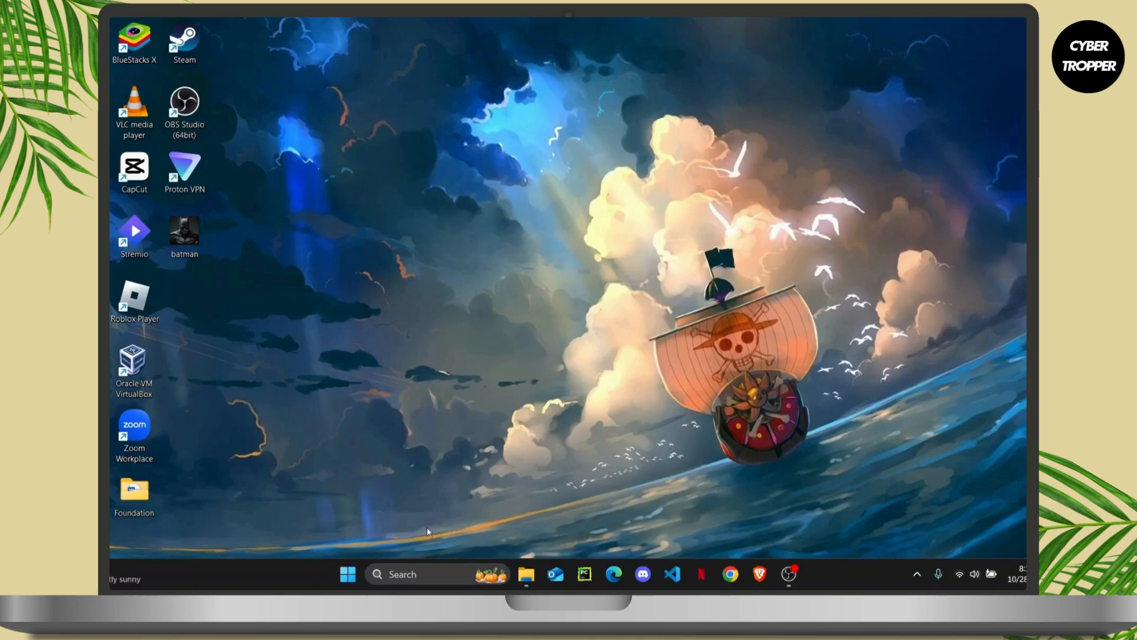
Search Windows for Defragment and Optimize Drives and open the tool.
{"action": "left_click", "coordinate": [419, 572]}
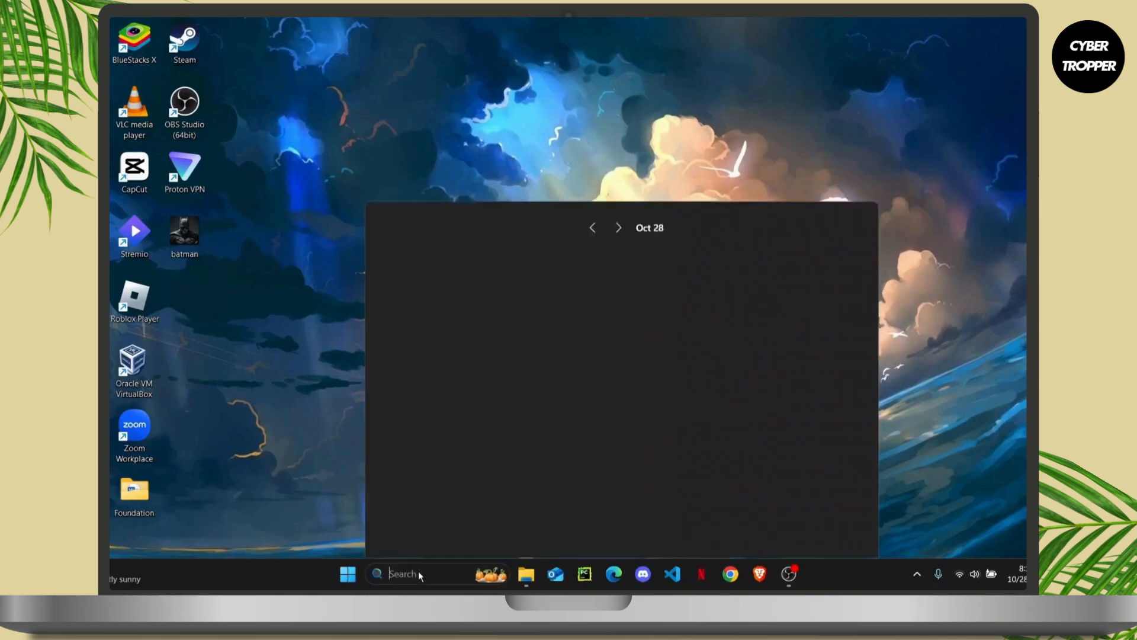
{"action": "type", "text": "defragment and Optimize D"}
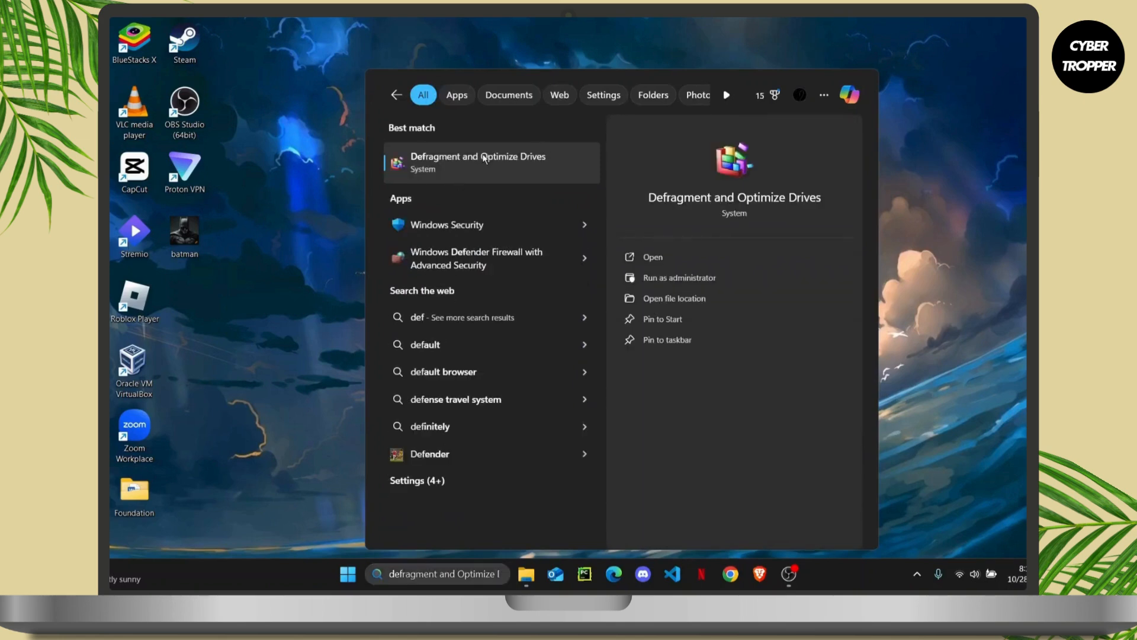
{"action": "left_click", "coordinate": [484, 158]}
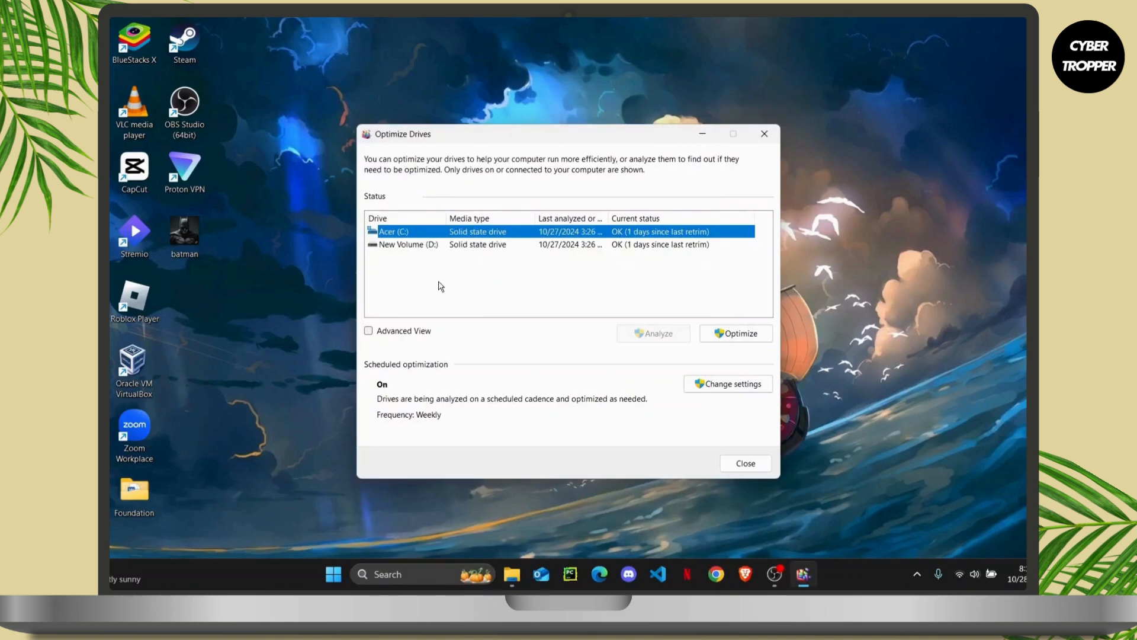
Optimize the Acer (C:) drive and close the Optimize Drives window.
{"action": "left_click", "coordinate": [486, 301]}
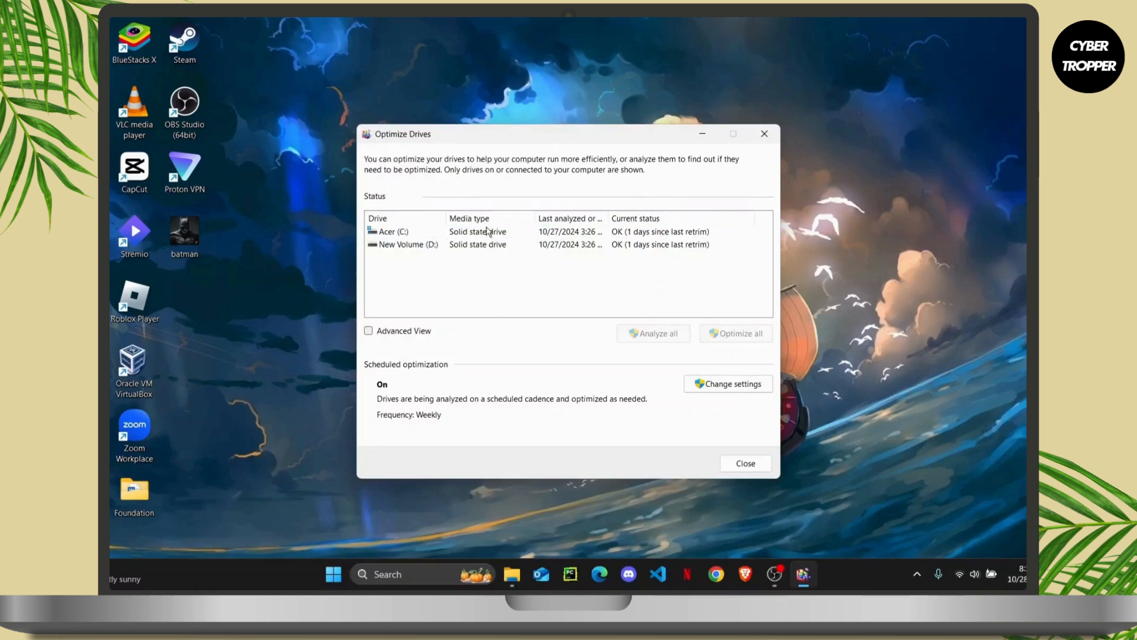
{"action": "left_click", "coordinate": [487, 236]}
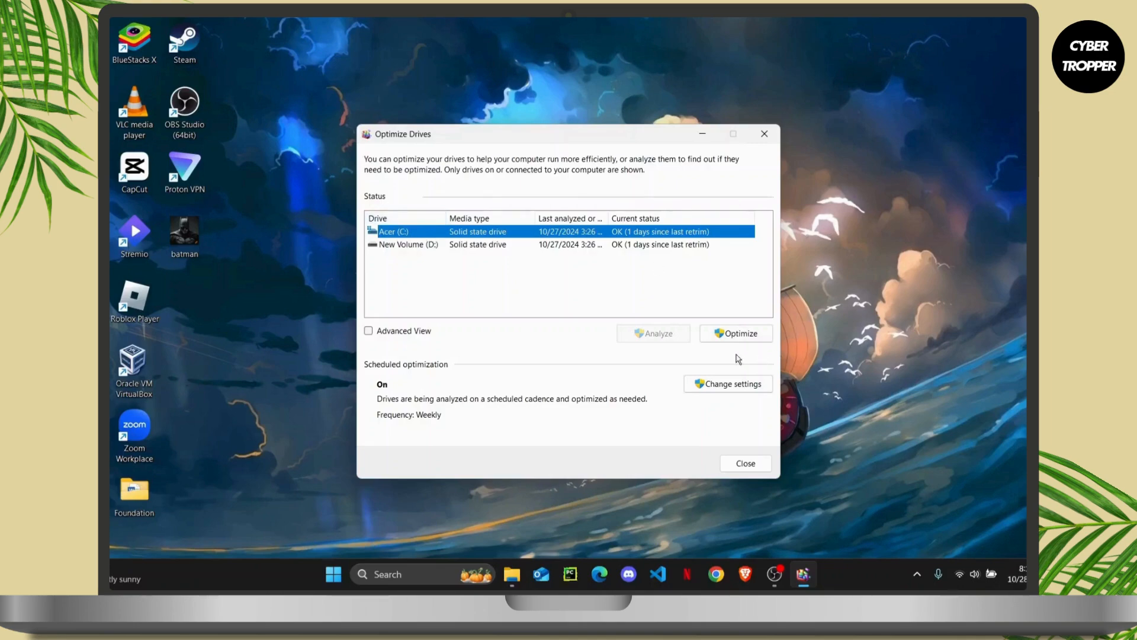
{"action": "left_click", "coordinate": [741, 334]}
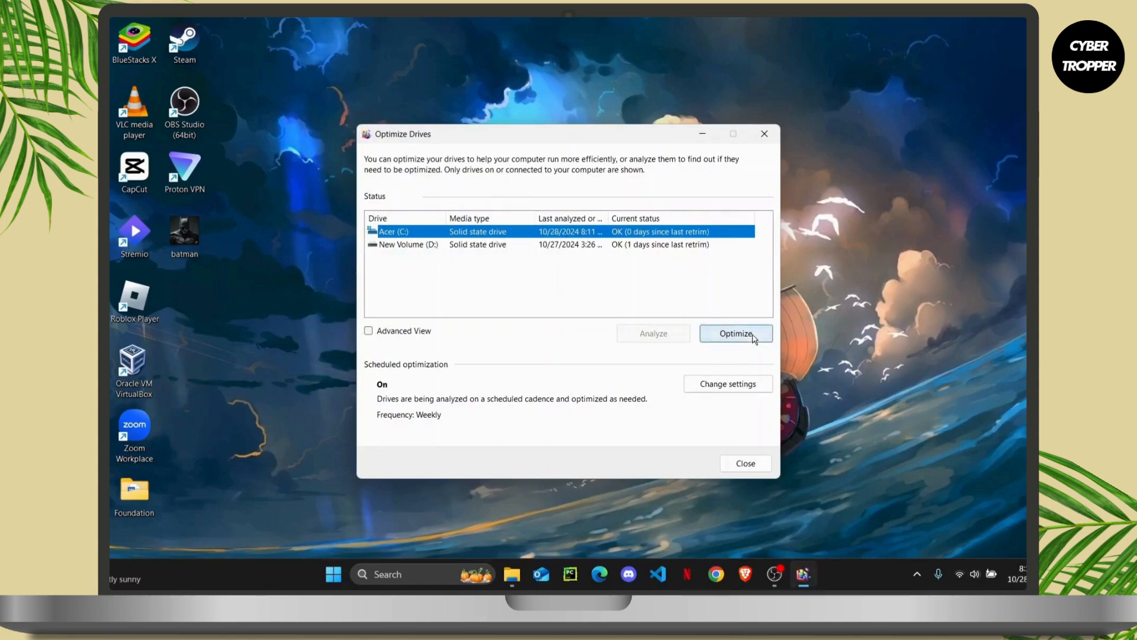
{"action": "left_click", "coordinate": [754, 336]}
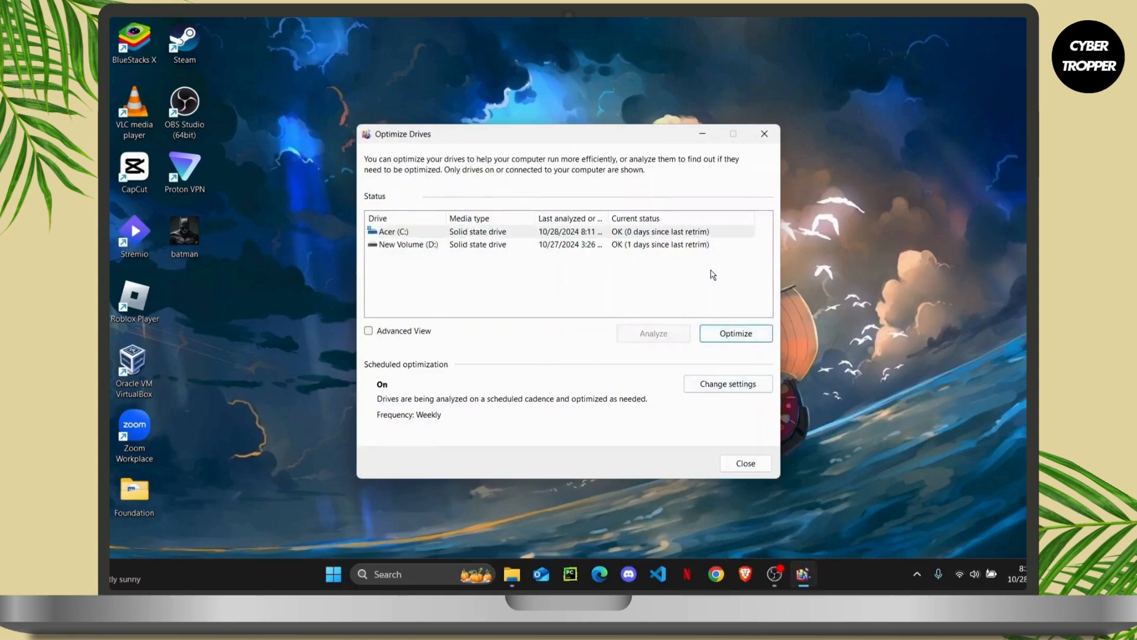
{"action": "left_click", "coordinate": [764, 133]}
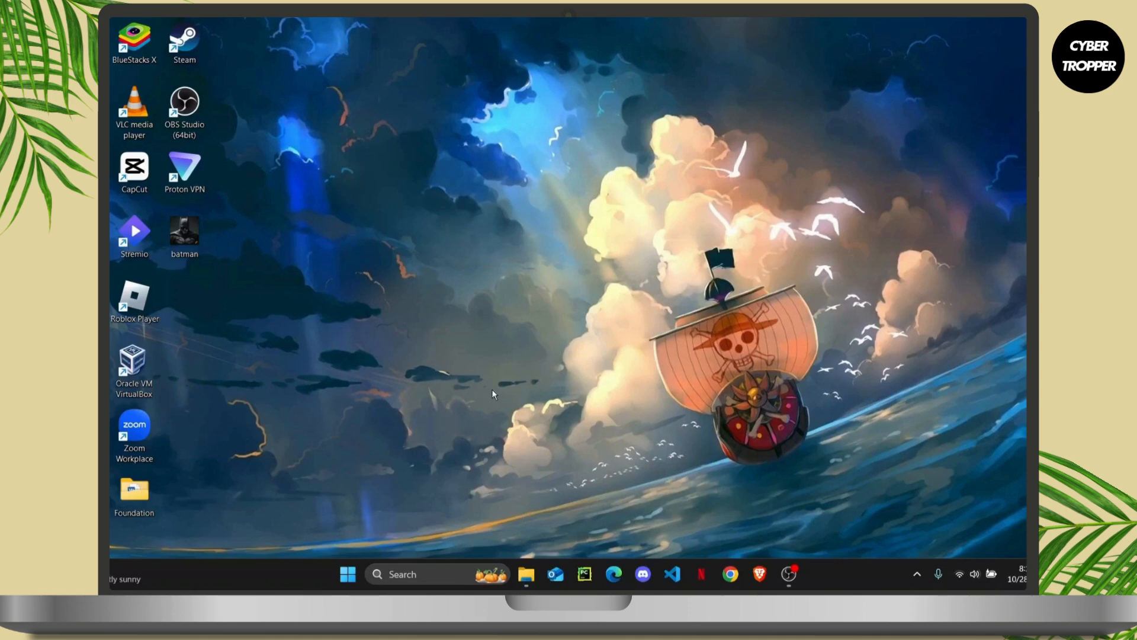
Open the Windows Prefetch folder with the Run command prefetch.
{"action": "key", "text": "super+r"}
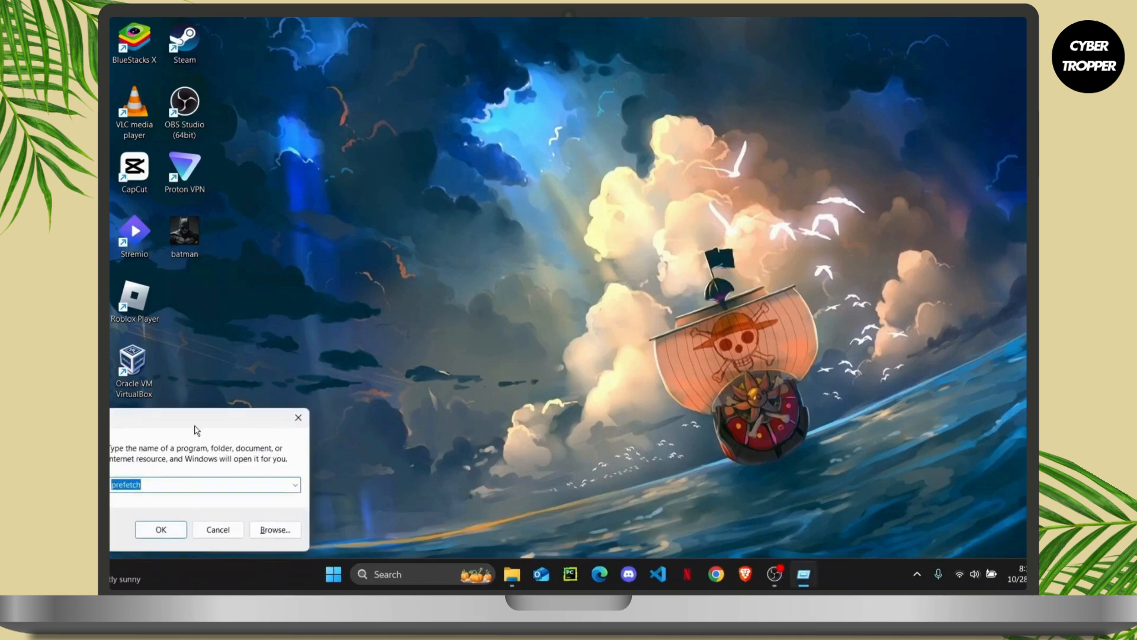
{"action": "left_click_drag", "start_coordinate": [213, 419], "coordinate": [378, 315]}
{"action": "left_click", "coordinate": [326, 425]}
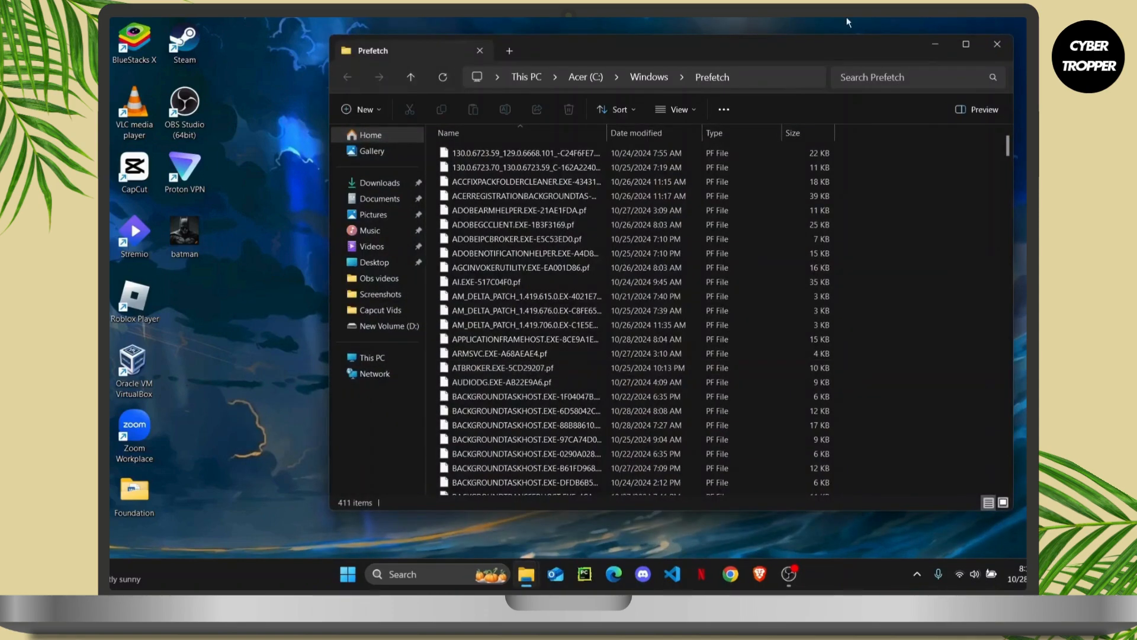
Delete all files in the Prefetch folder and close its window.
{"action": "left_click", "coordinate": [529, 295]}
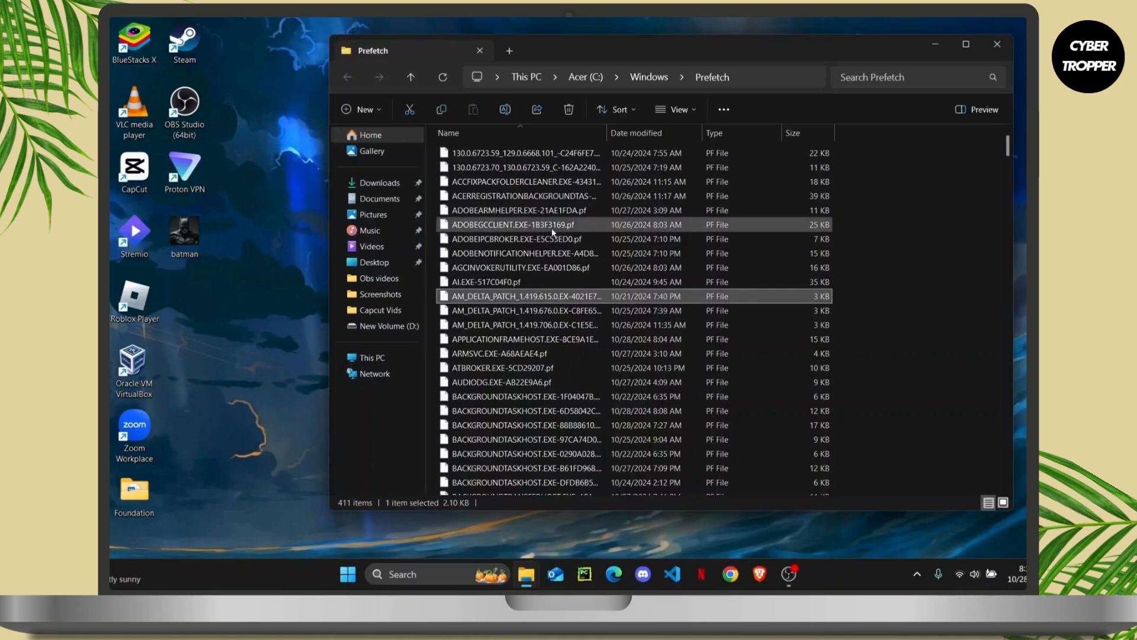
{"action": "key", "text": "ctrl+a"}
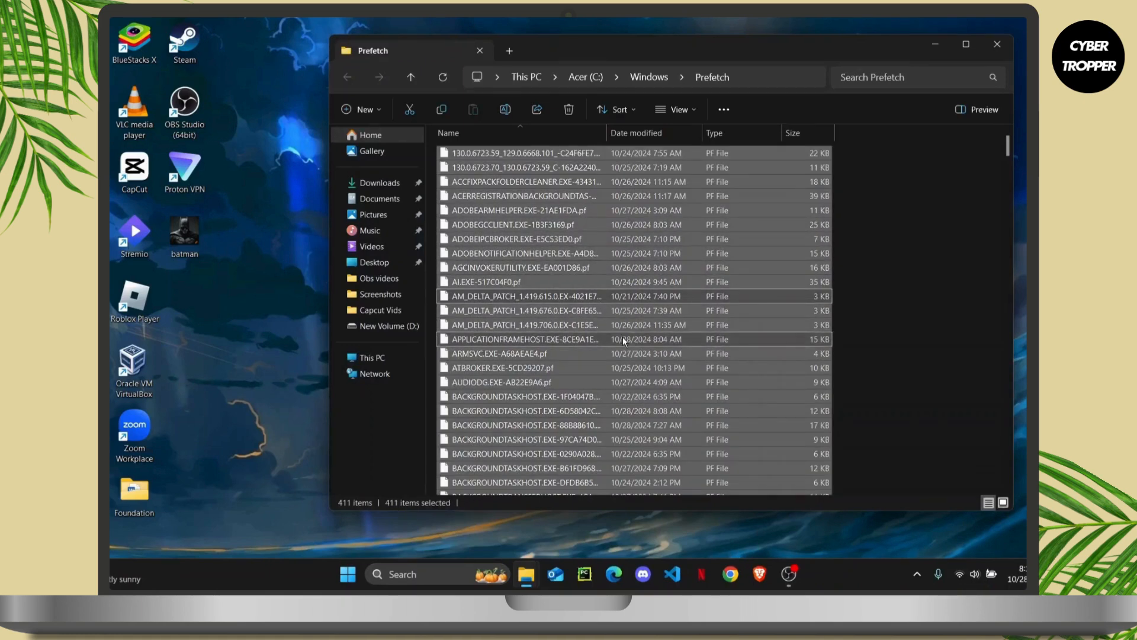
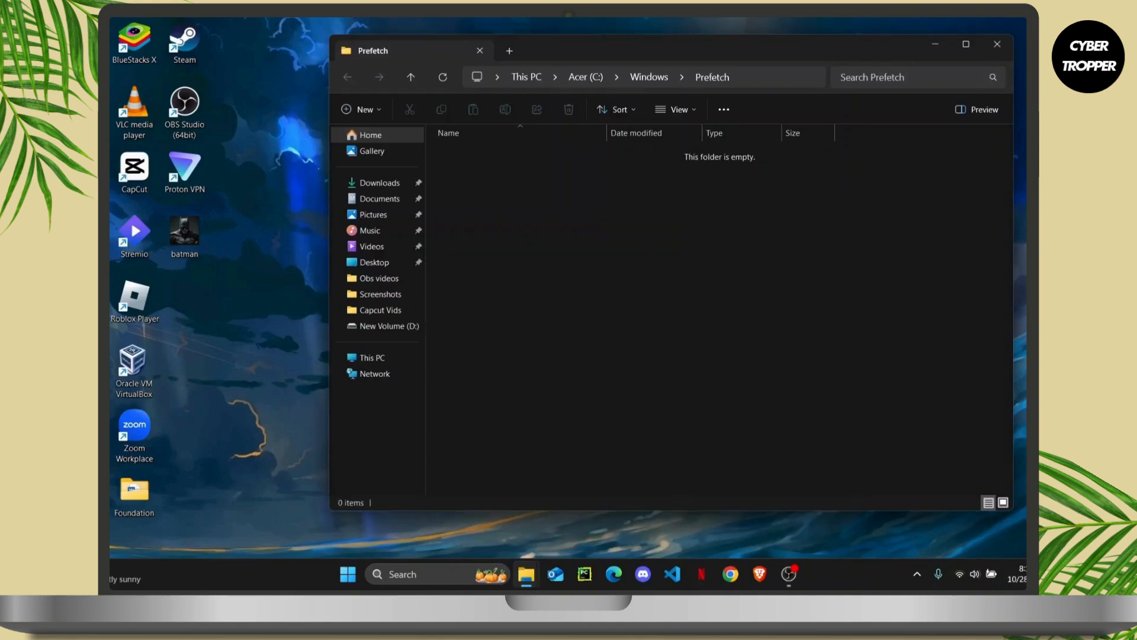
{"action": "left_click", "coordinate": [998, 47]}
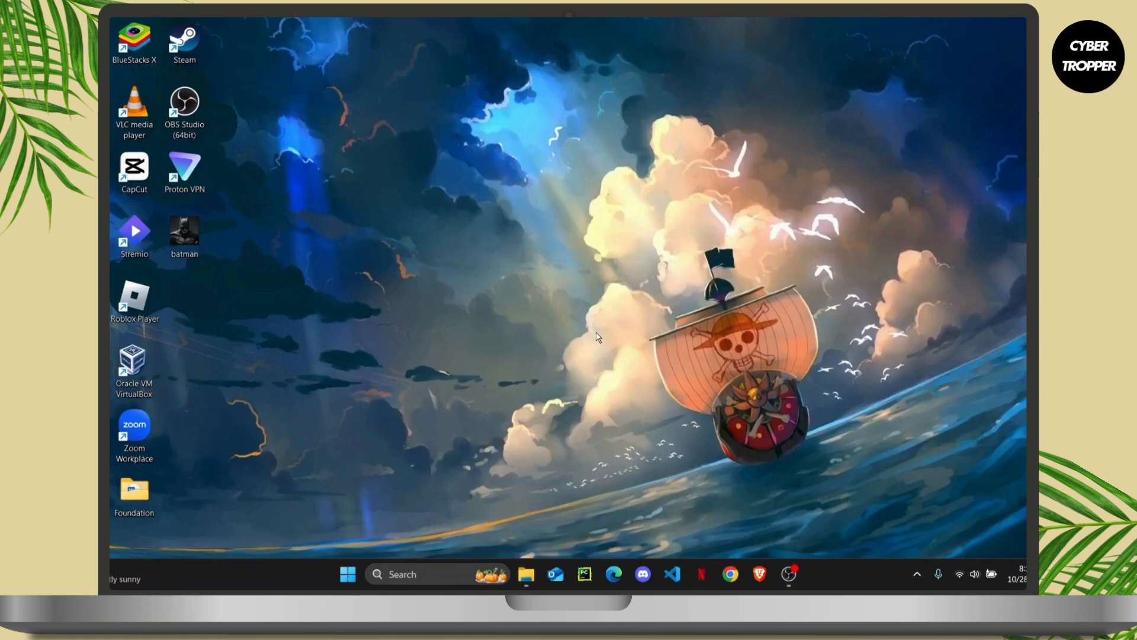
Open the Windows Temp folder with the Run command temp.
{"action": "key", "text": "super+r"}
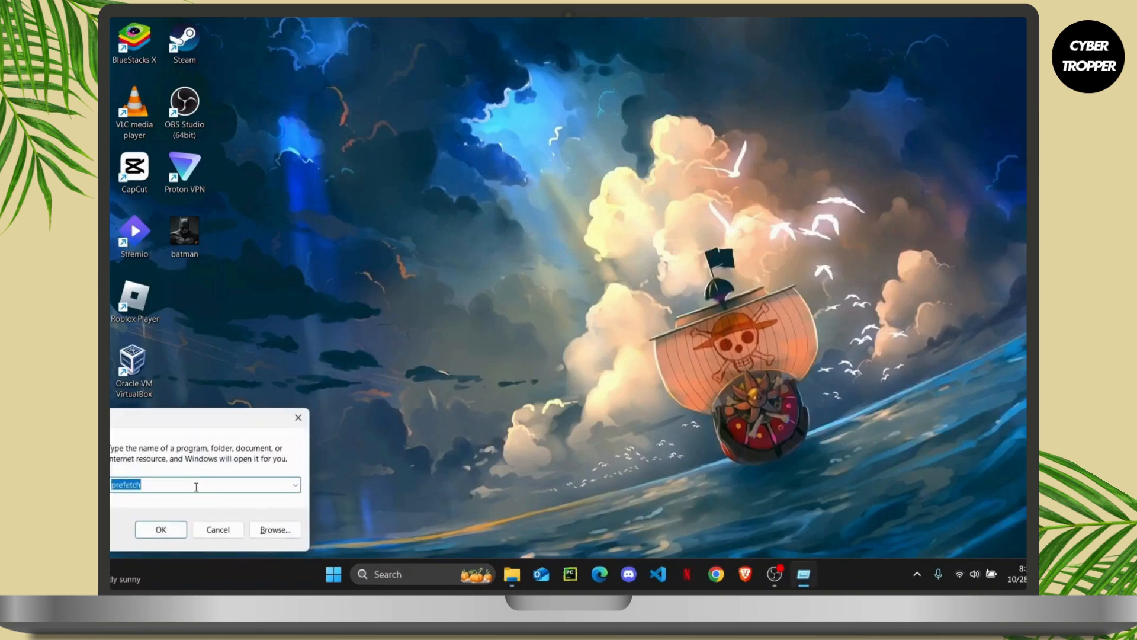
{"action": "type", "text": "temp"}
{"action": "key", "text": "Return"}
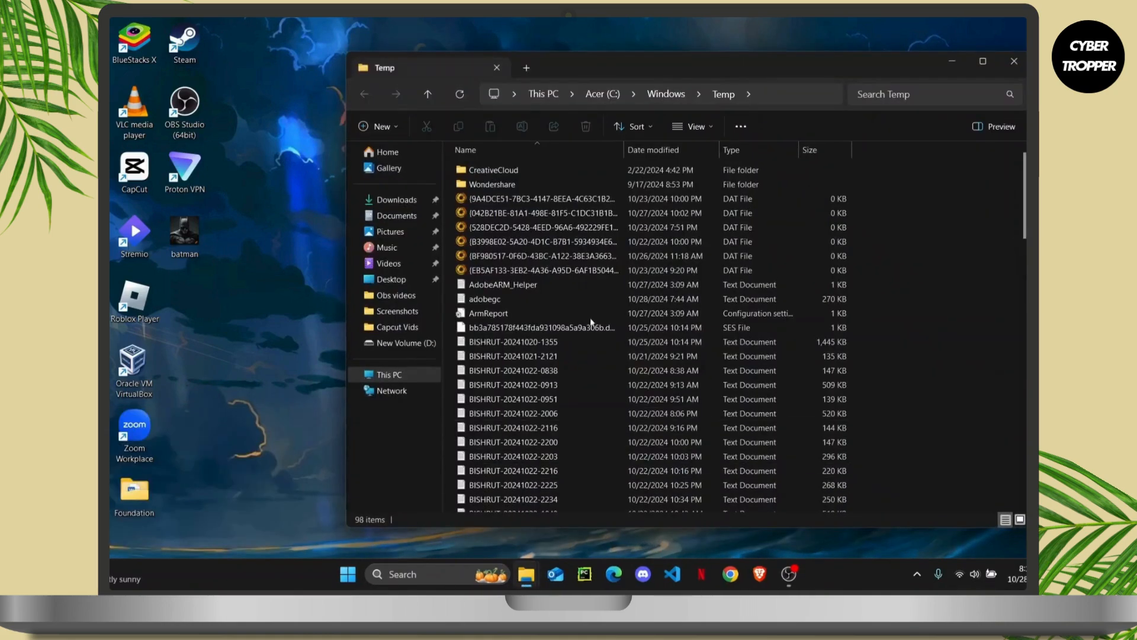
Permanently delete everything in the Windows Temp folder, skipping all items that are in use, and close the folder.
{"action": "left_click", "coordinate": [611, 244]}
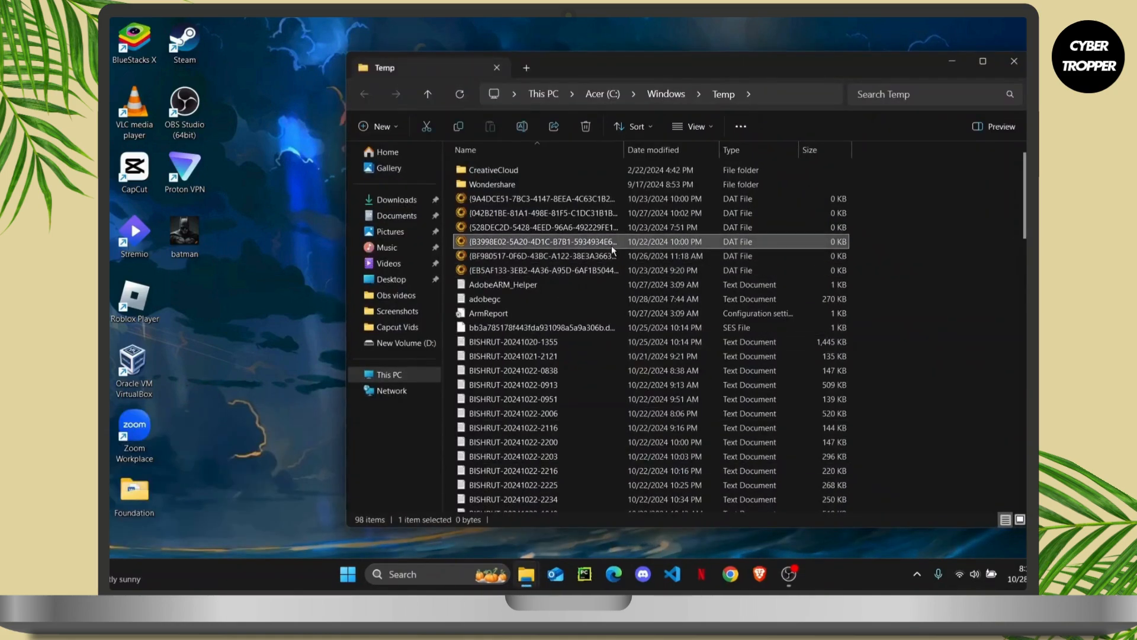
{"action": "key", "text": "ctrl+a"}
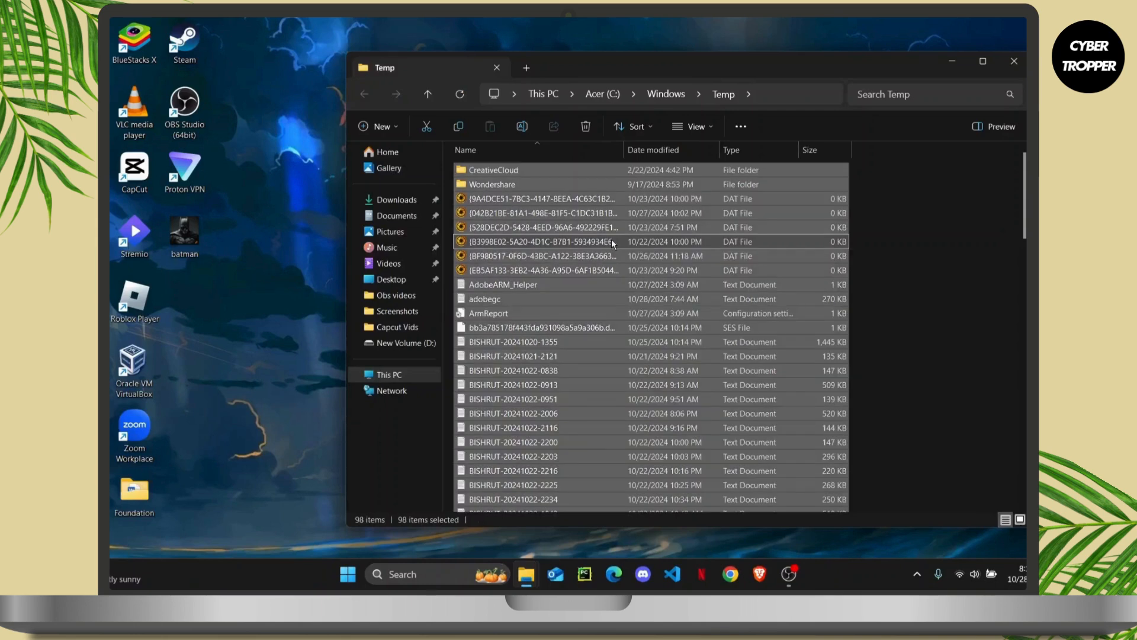
{"action": "key", "text": "shift+Delete"}
{"action": "key", "text": "Return"}
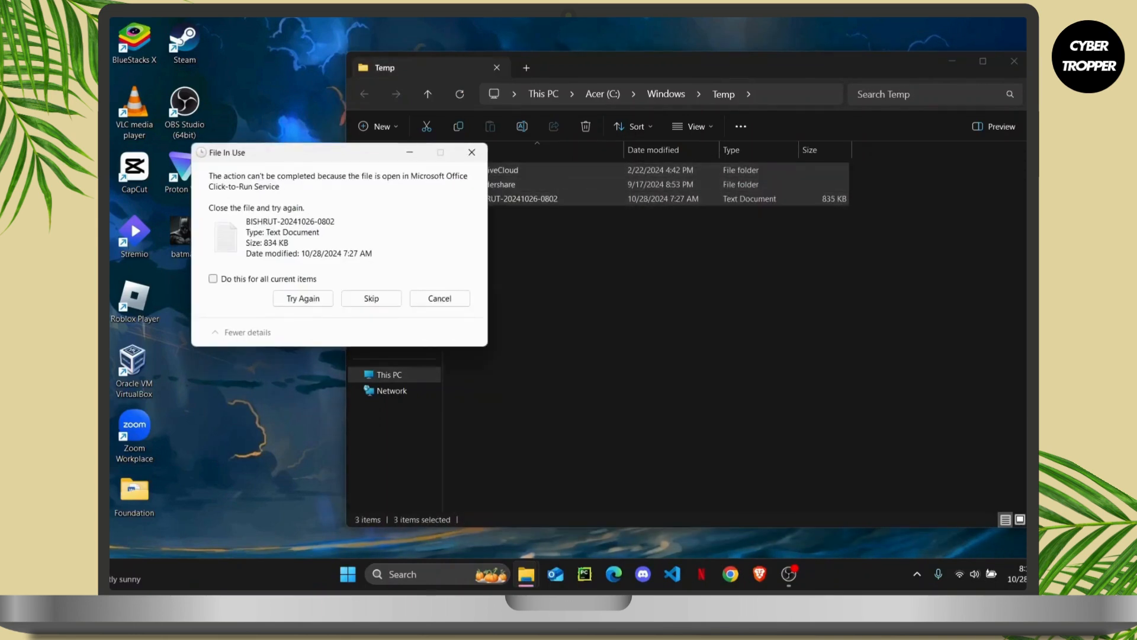
{"action": "left_click", "coordinate": [213, 278]}
{"action": "left_click", "coordinate": [371, 297]}
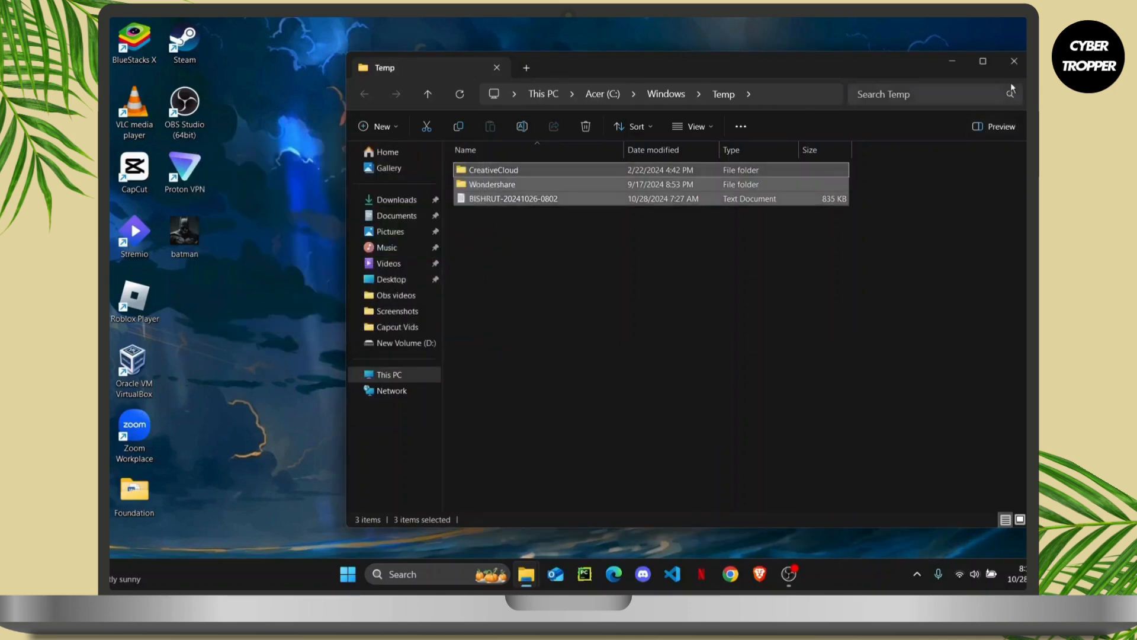
{"action": "left_click", "coordinate": [1015, 59]}
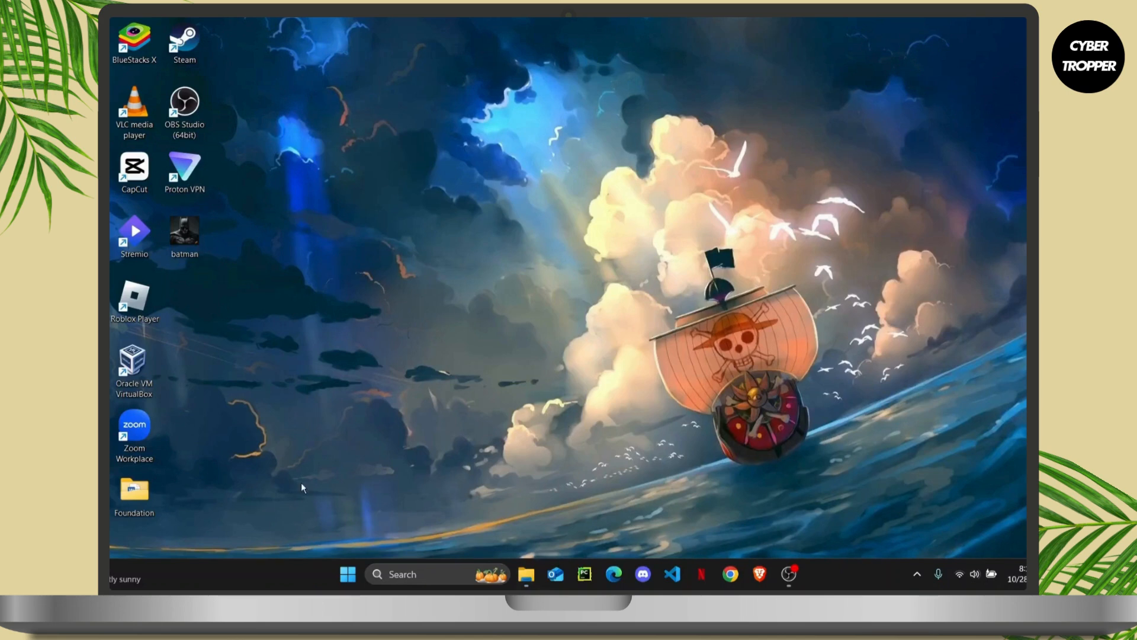
Open the user's temporary files folder with the Run command %temp%.
{"action": "key", "text": "super+r"}
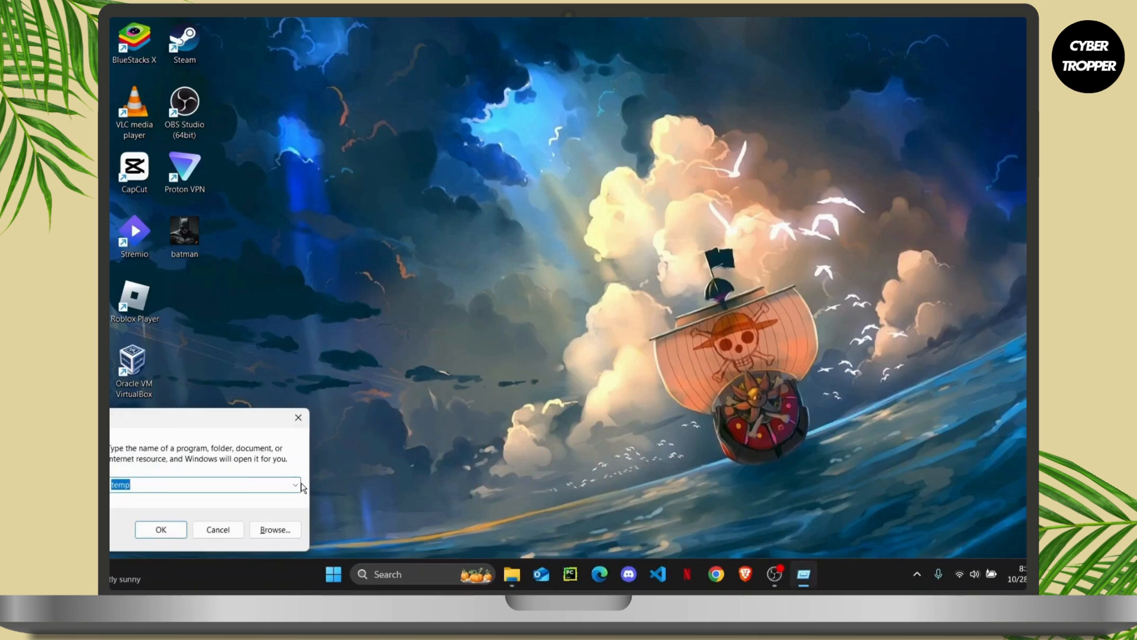
{"action": "type", "text": "%"}
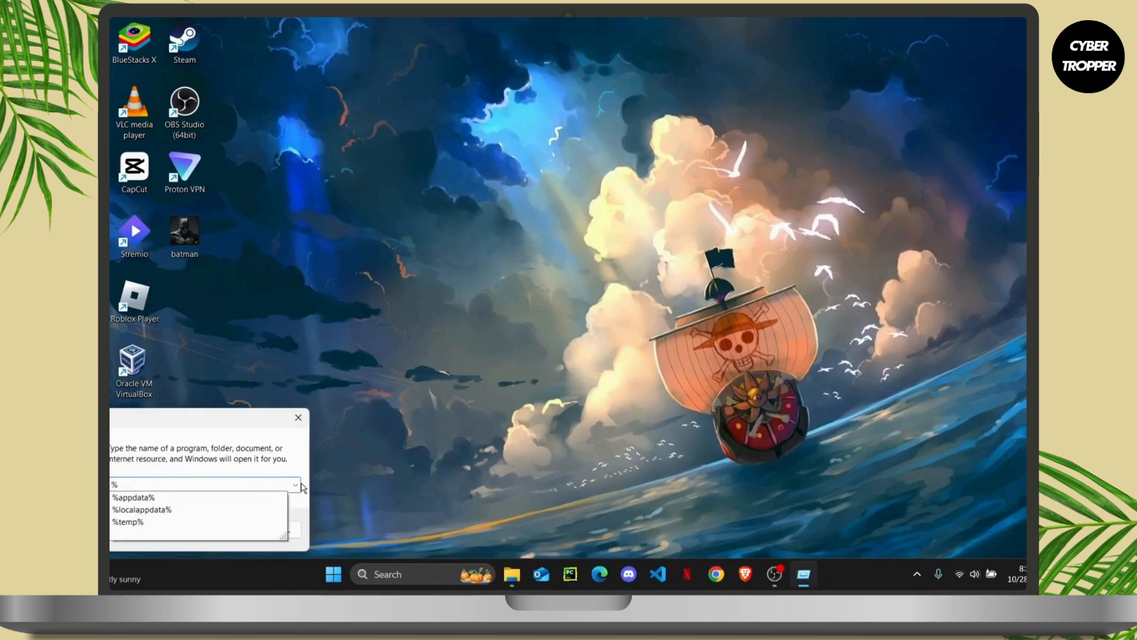
{"action": "key", "text": "Down"}
{"action": "key", "text": "Down"}
{"action": "key", "text": "Down"}
{"action": "key", "text": "Return"}
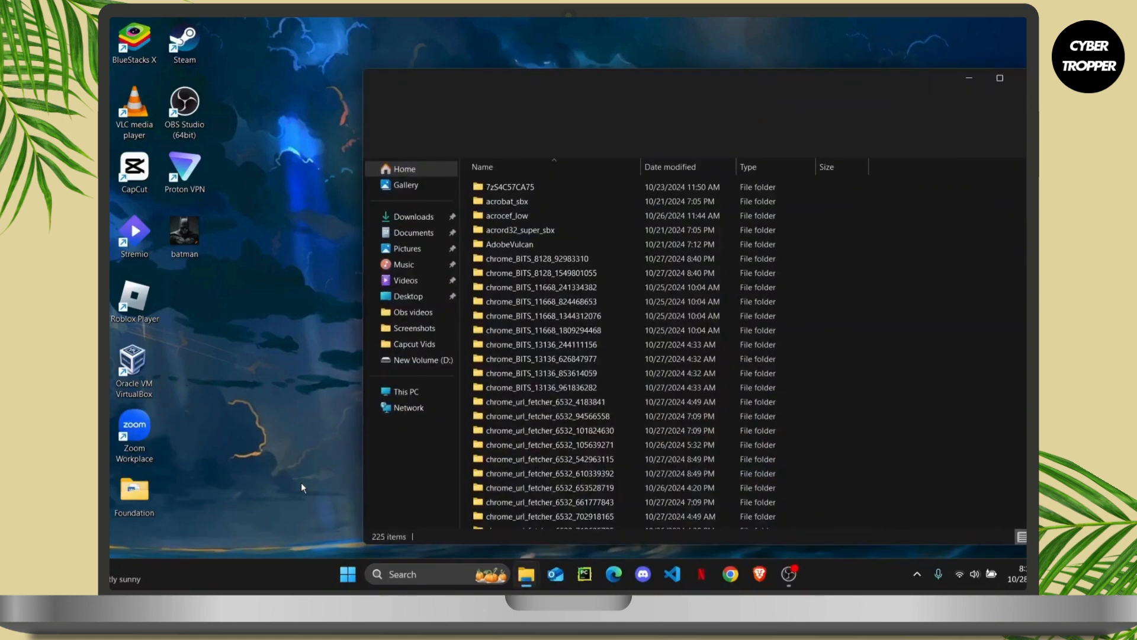
Permanently delete everything in the user's Temp folder, skipping the items that need administrator permission or are in use.
{"action": "left_click", "coordinate": [478, 303]}
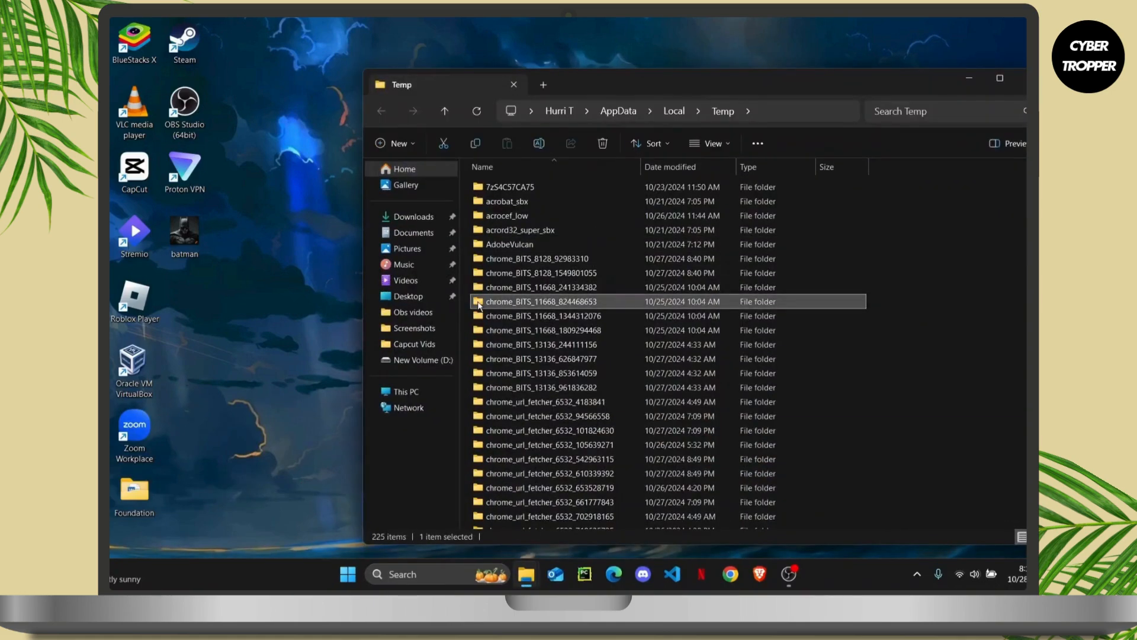
{"action": "key", "text": "ctrl+a"}
{"action": "key", "text": "shift+Delete"}
{"action": "key", "text": "Return"}
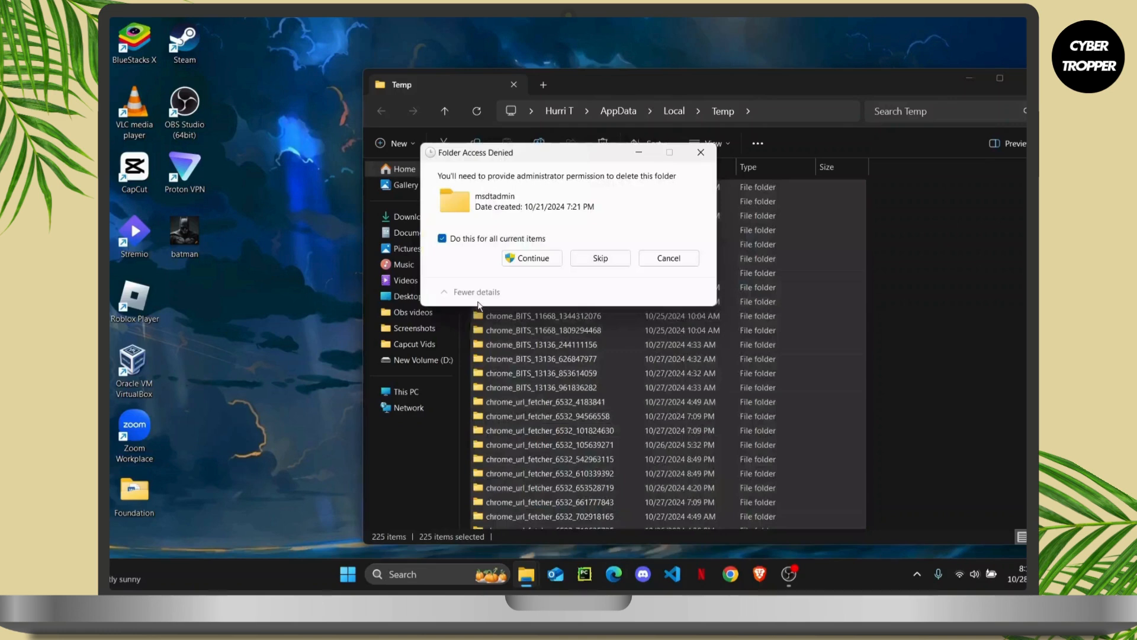
{"action": "left_click", "coordinate": [616, 258]}
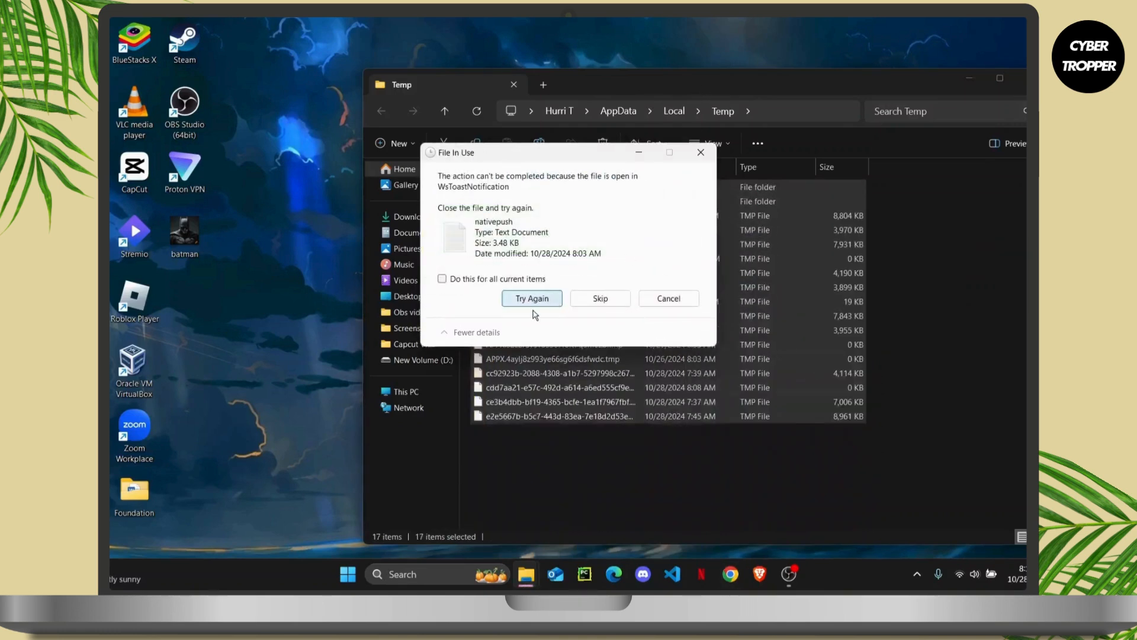
{"action": "left_click", "coordinate": [599, 298]}
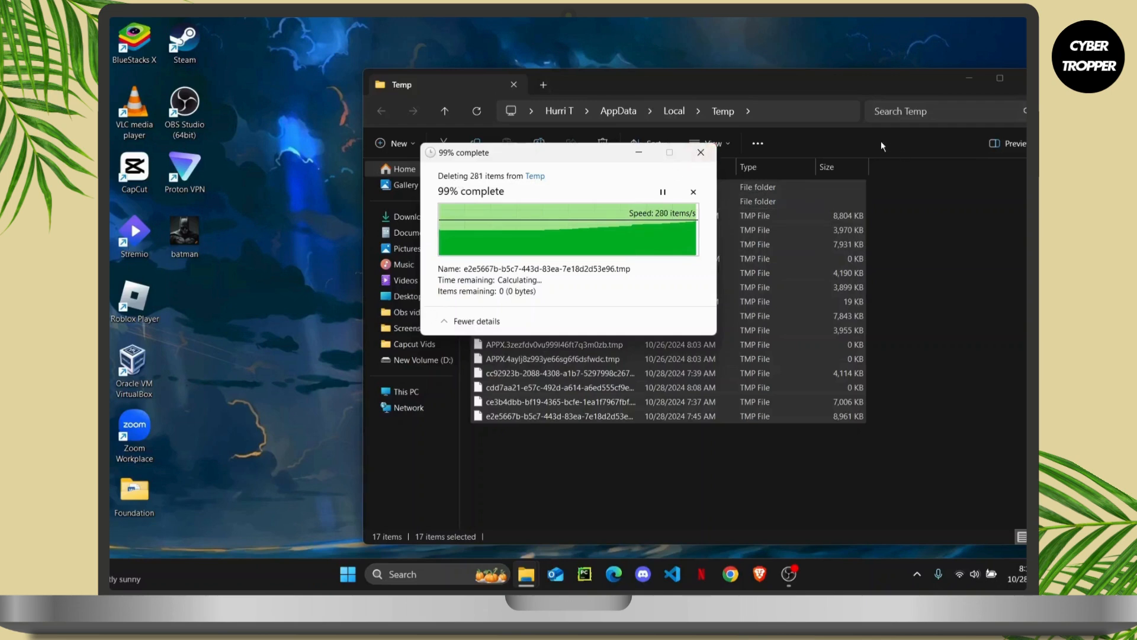
Open System Configuration through the Windows search and list its services with all Microsoft services hidden.
{"action": "left_click", "coordinate": [423, 575]}
{"action": "type", "text": "sy"}
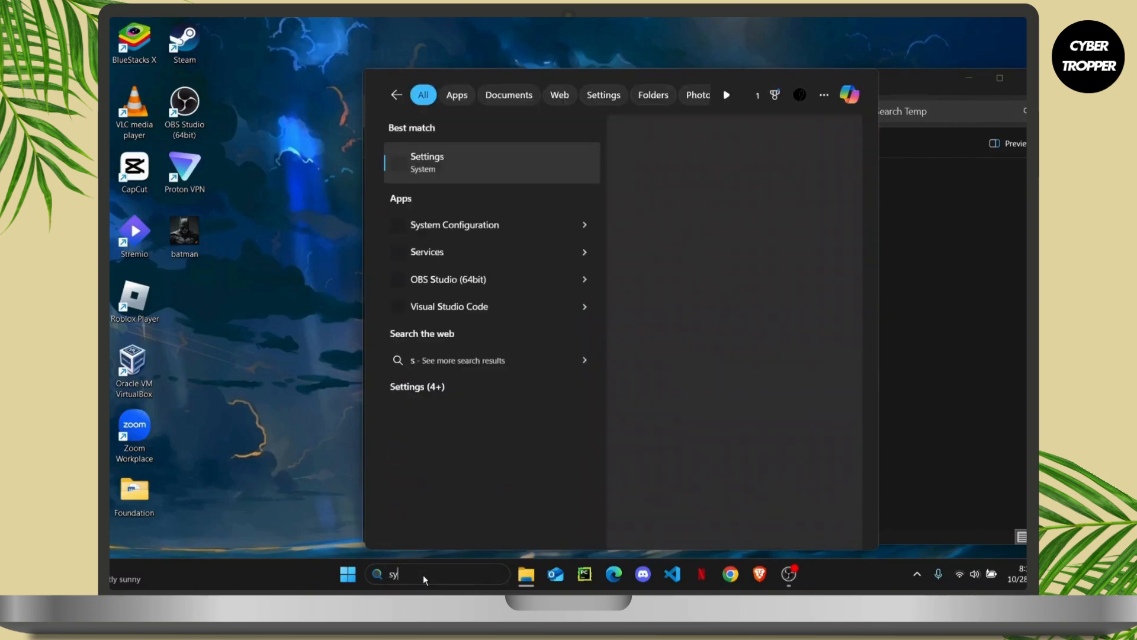
{"action": "type", "text": "s"}
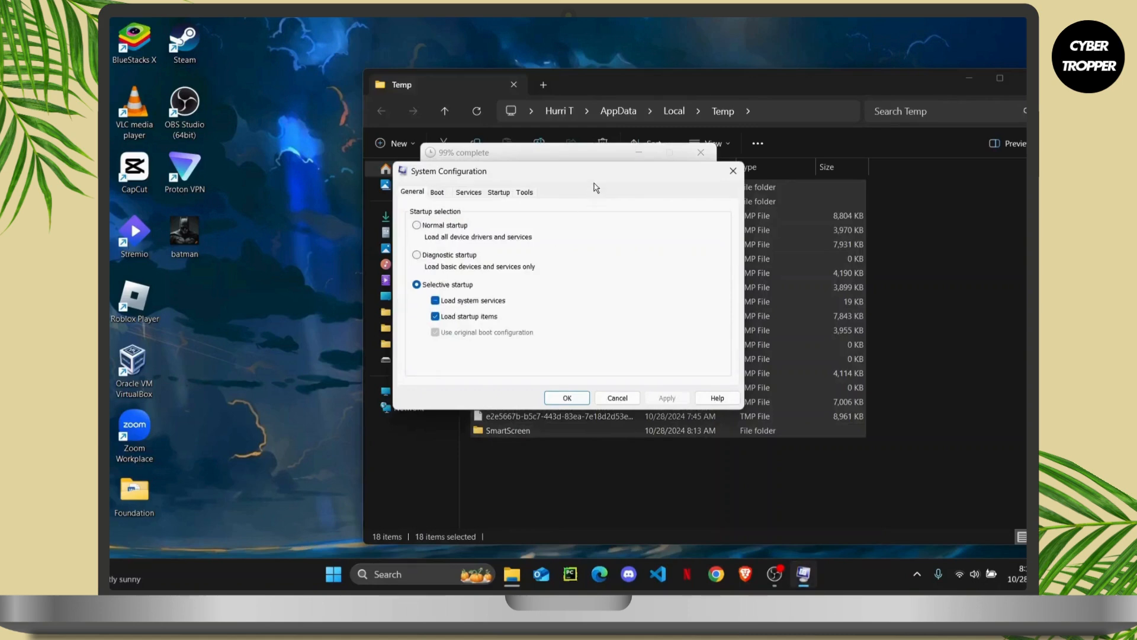
{"action": "left_click_drag", "start_coordinate": [546, 183], "coordinate": [566, 161]}
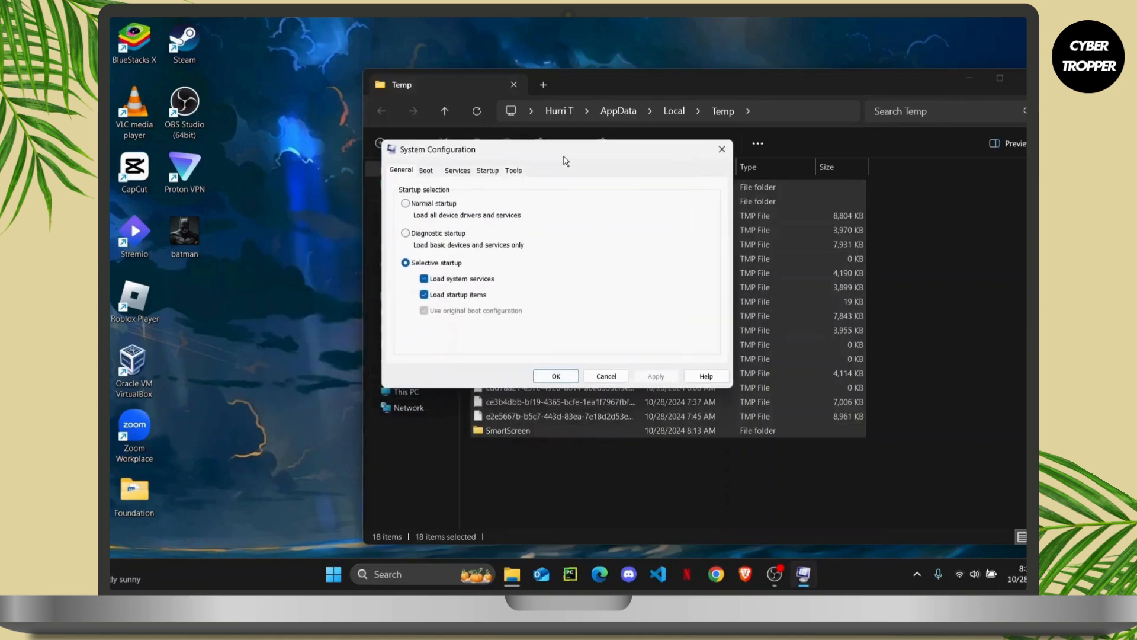
{"action": "left_click", "coordinate": [459, 171]}
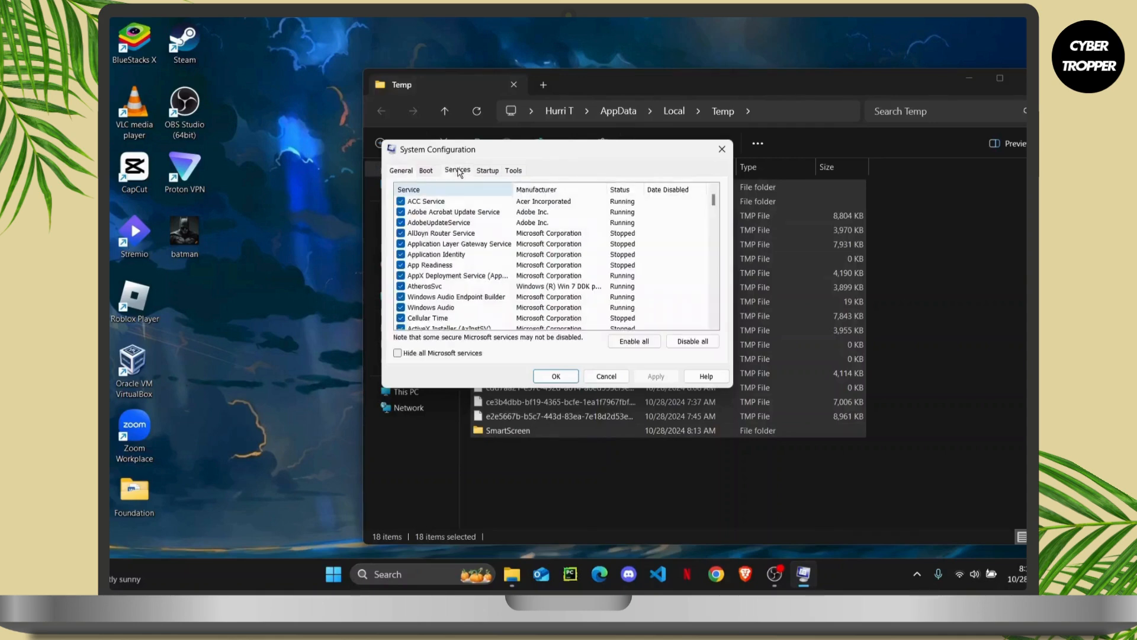
{"action": "left_click", "coordinate": [397, 353]}
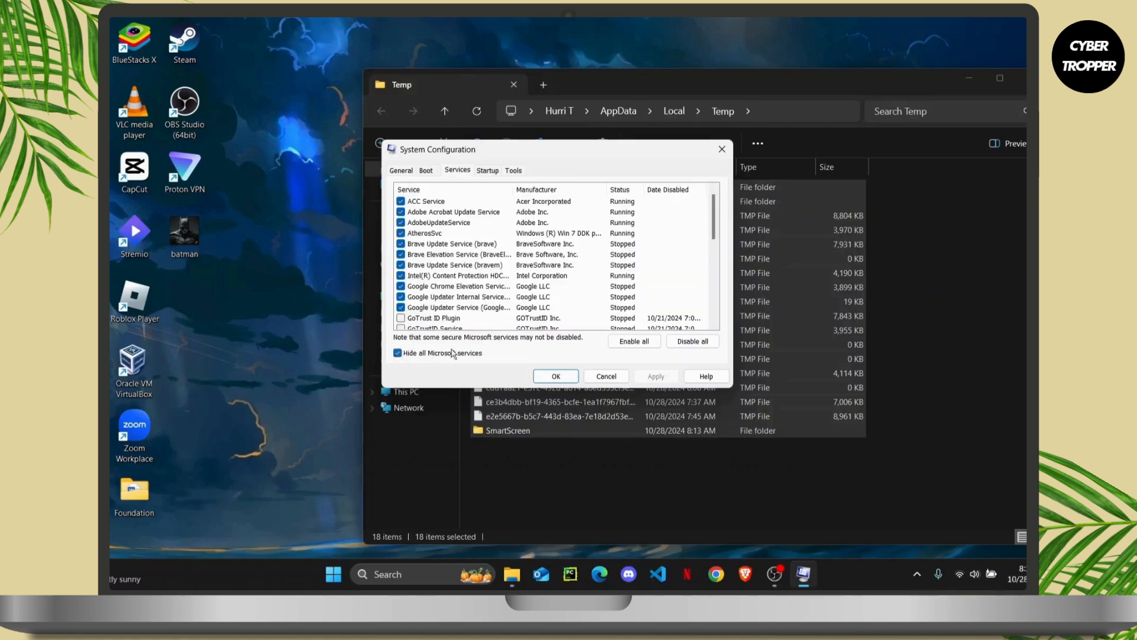
Disable the ProtonVPN Service and ProtonVPN WireGuard services, apply the changes and exit System Configuration without restarting.
{"action": "scroll", "coordinate": [497, 291], "scroll_direction": "down", "scroll_amount": 2}
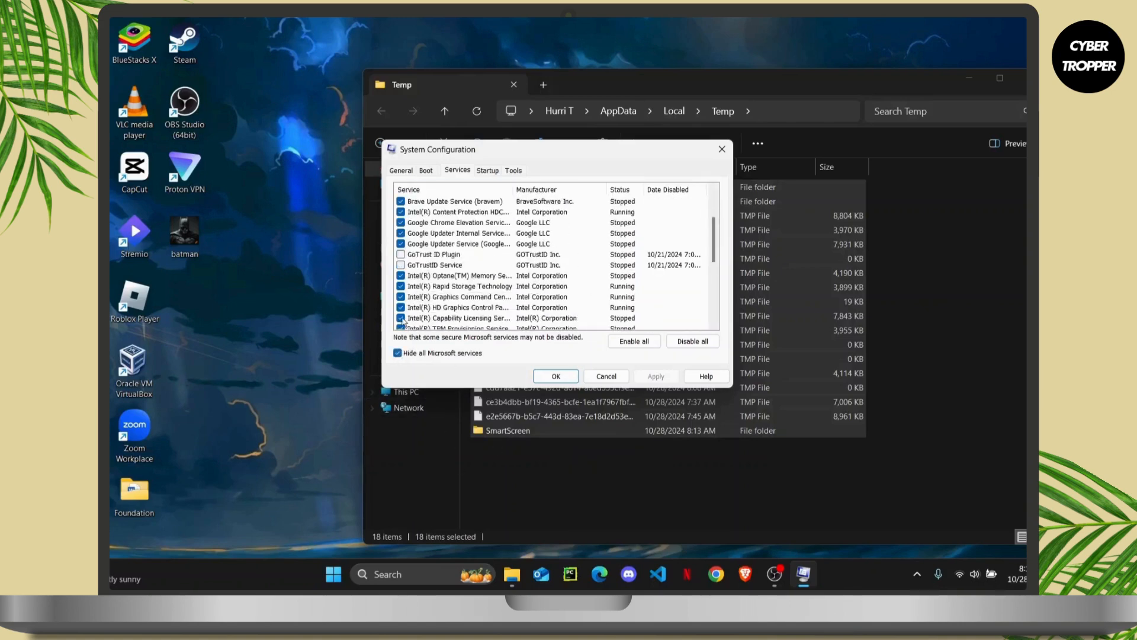
{"action": "scroll", "coordinate": [444, 311], "scroll_direction": "up", "scroll_amount": 2}
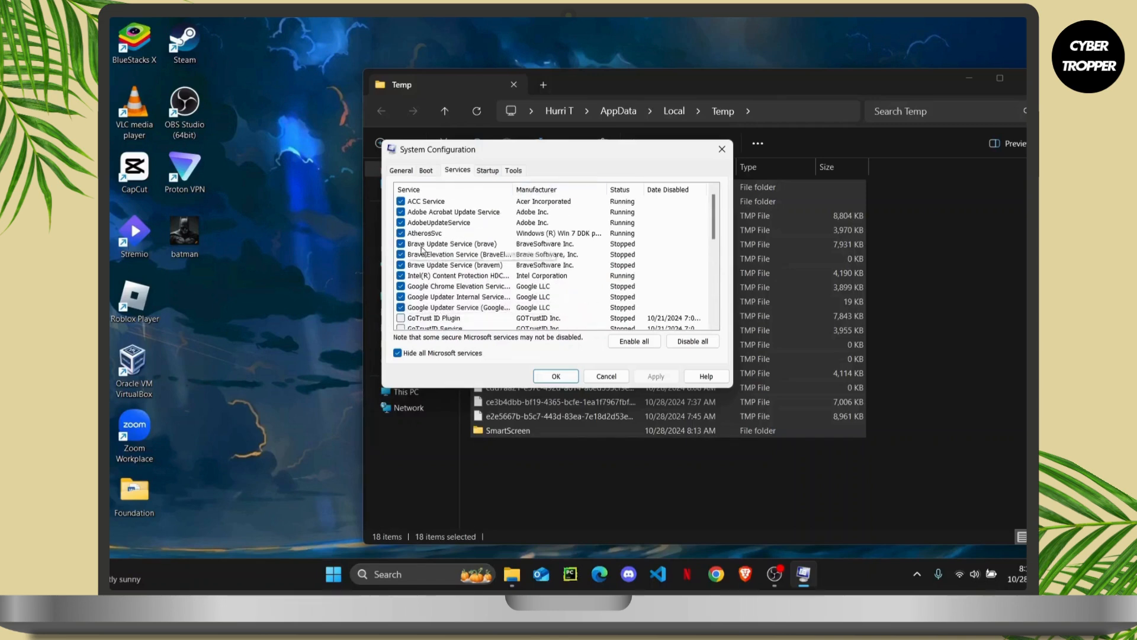
{"action": "scroll", "coordinate": [423, 251], "scroll_direction": "down", "scroll_amount": 6}
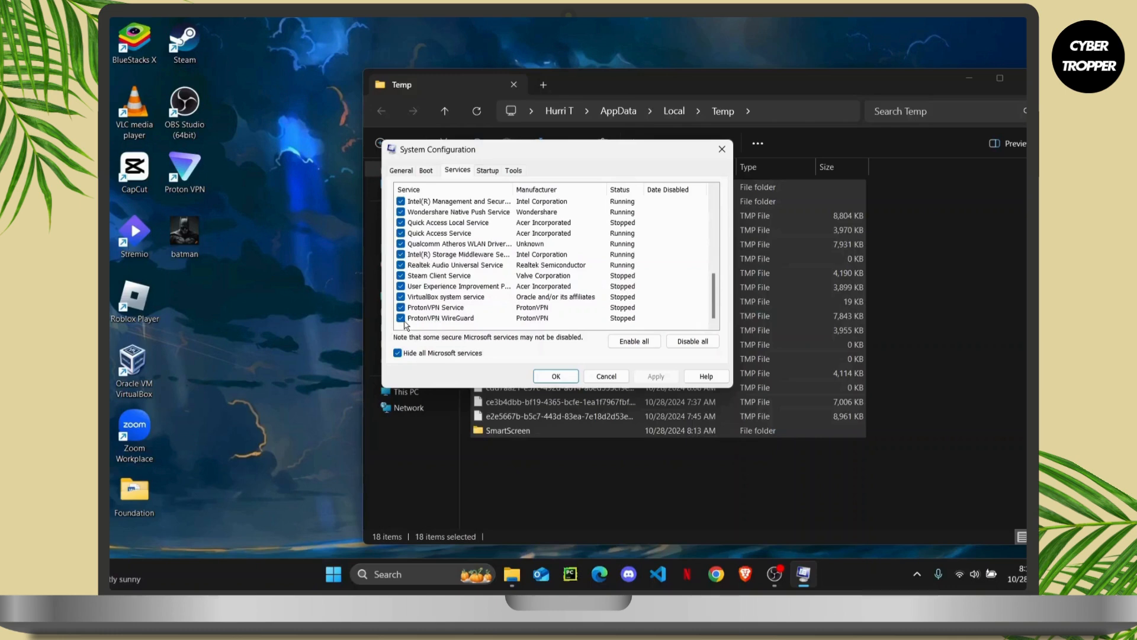
{"action": "left_click", "coordinate": [400, 318]}
{"action": "left_click", "coordinate": [401, 307]}
{"action": "left_click", "coordinate": [655, 376]}
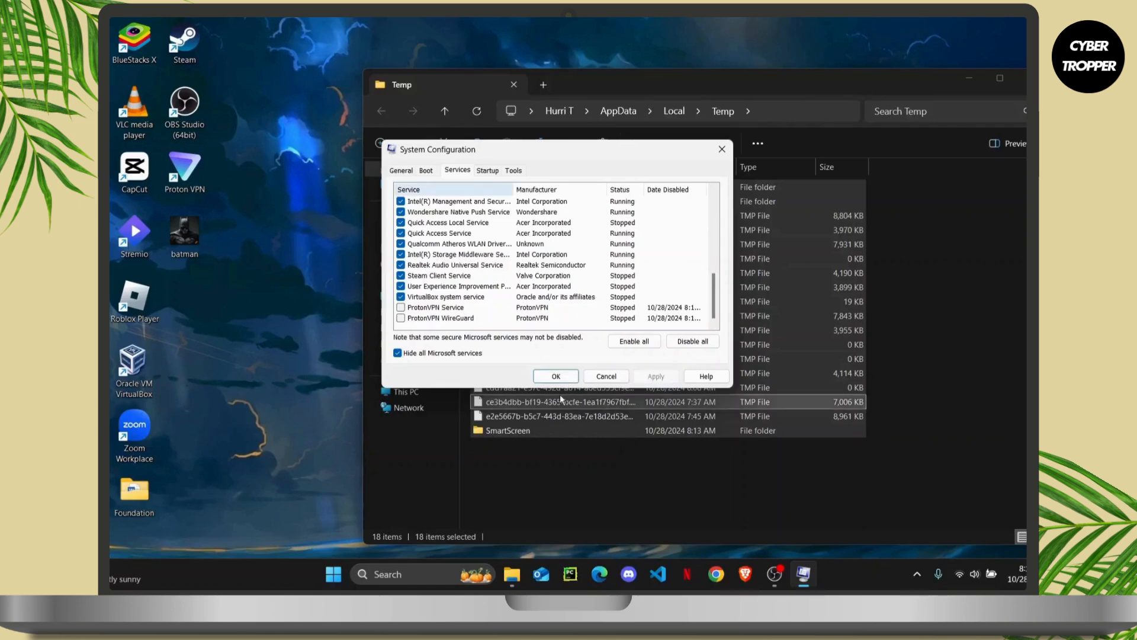
{"action": "left_click", "coordinate": [548, 379]}
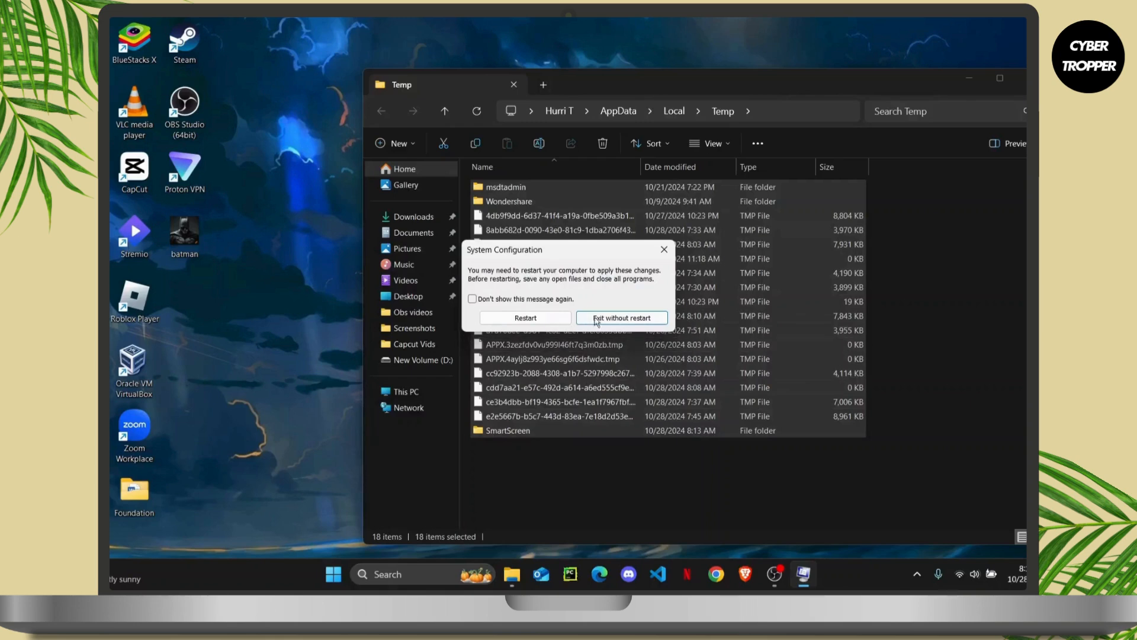
{"action": "left_click", "coordinate": [621, 320]}
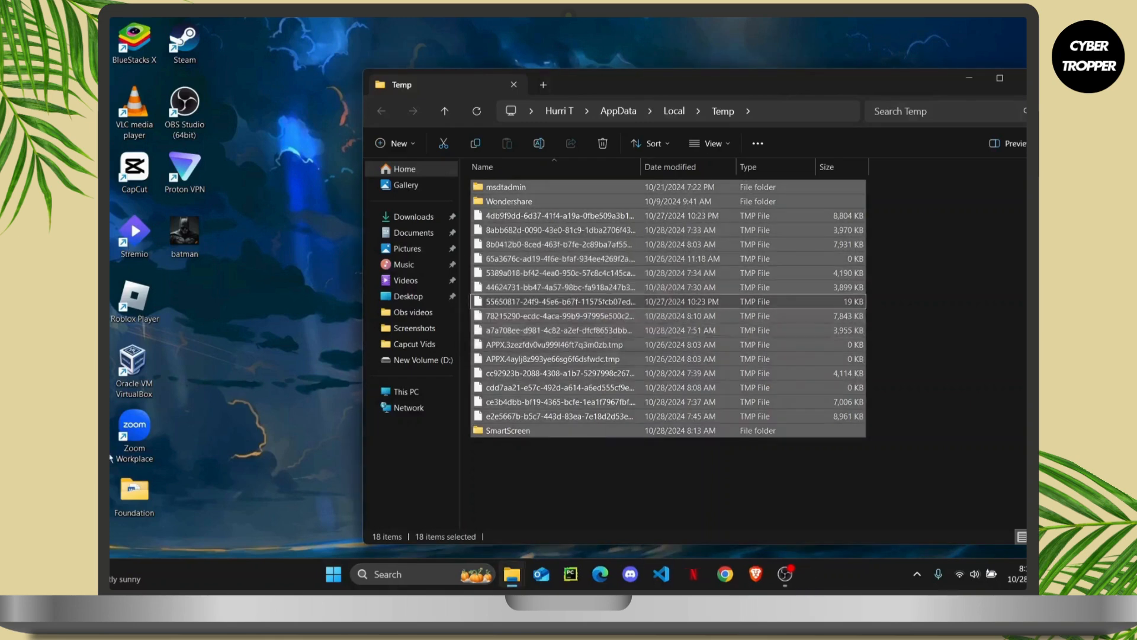